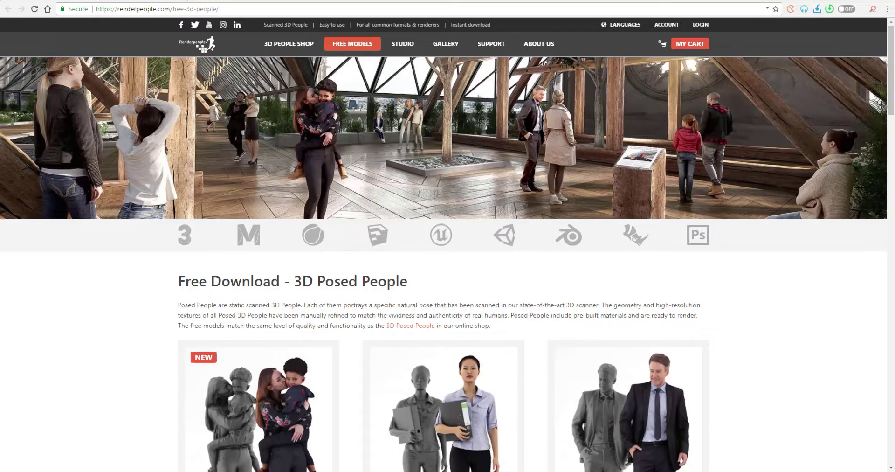
# Browse the free posed, rigged and animated 3D people offered on the Renderpeople free models page.
pyautogui.scroll(-8, 350, 118)
pyautogui.scroll(3, 351, 118)
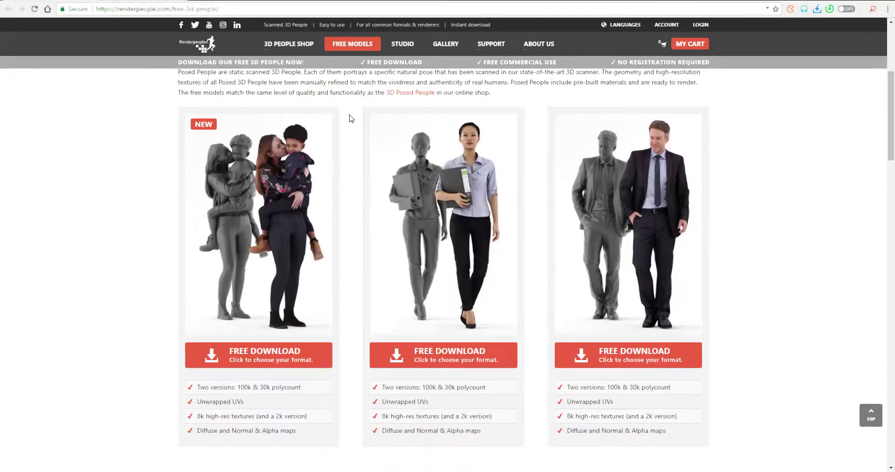
pyautogui.scroll(-1, 350, 118)
pyautogui.scroll(1, 350, 118)
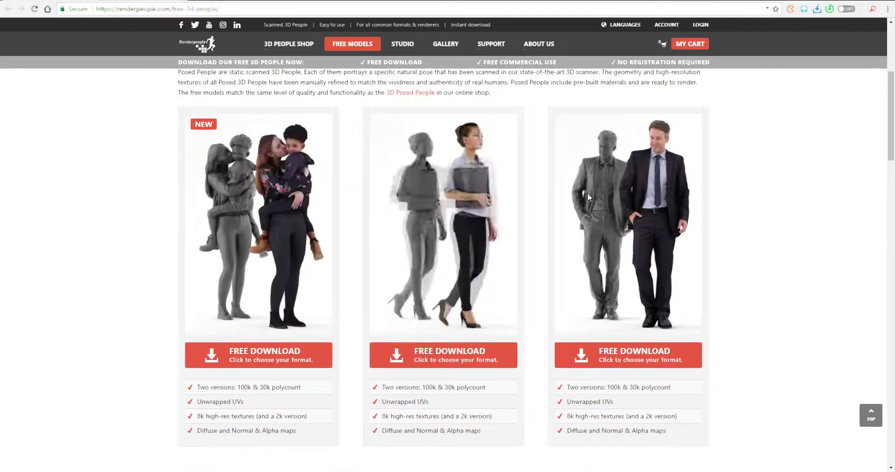
pyautogui.scroll(-10, 458, 206)
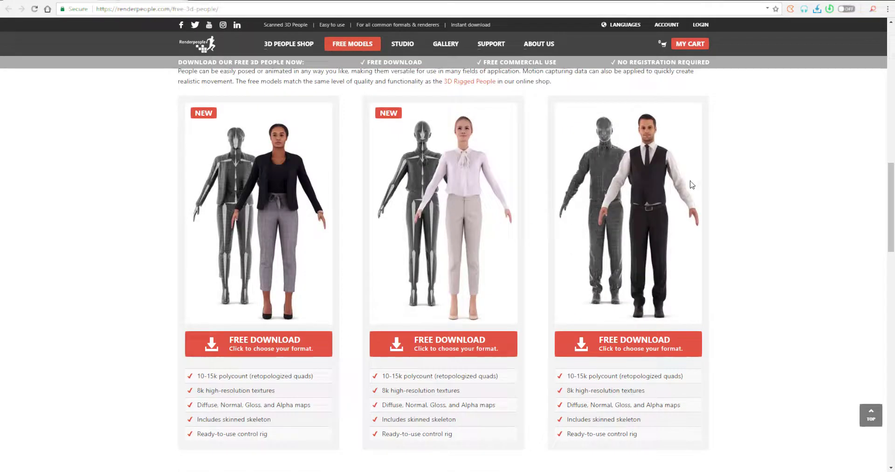
pyautogui.scroll(-9, 456, 225)
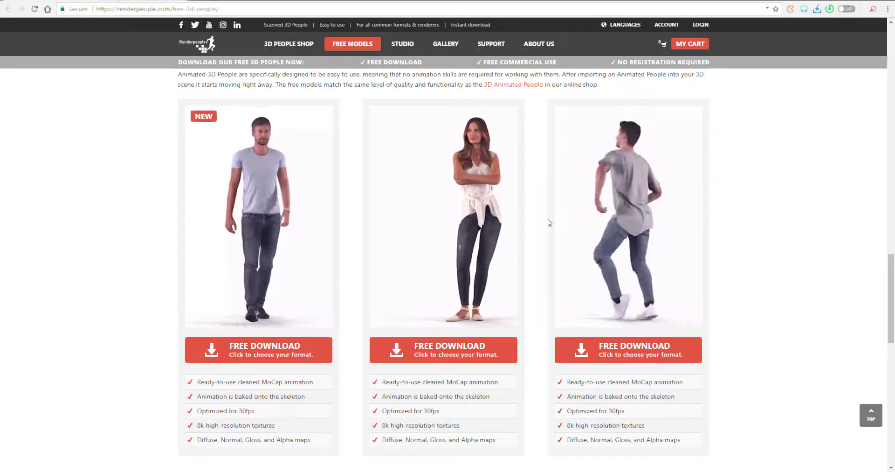
pyautogui.scroll(-7, 550, 222)
pyautogui.scroll(15, 549, 223)
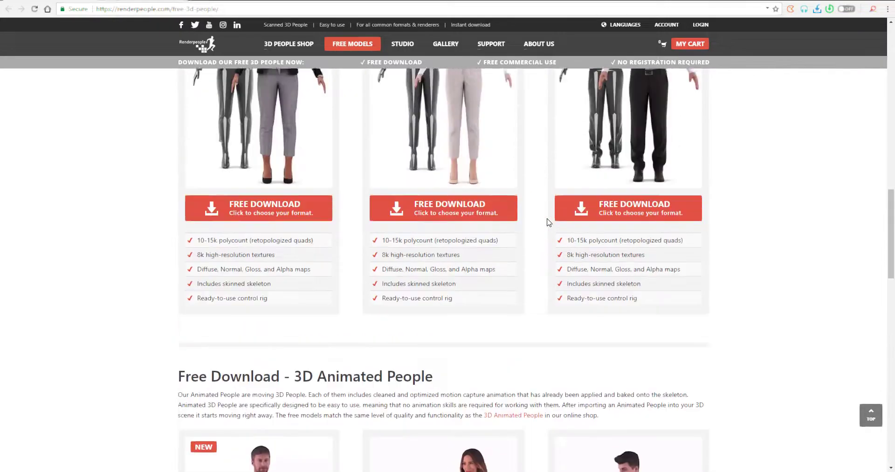
pyautogui.scroll(4, 550, 222)
pyautogui.scroll(-2, 549, 223)
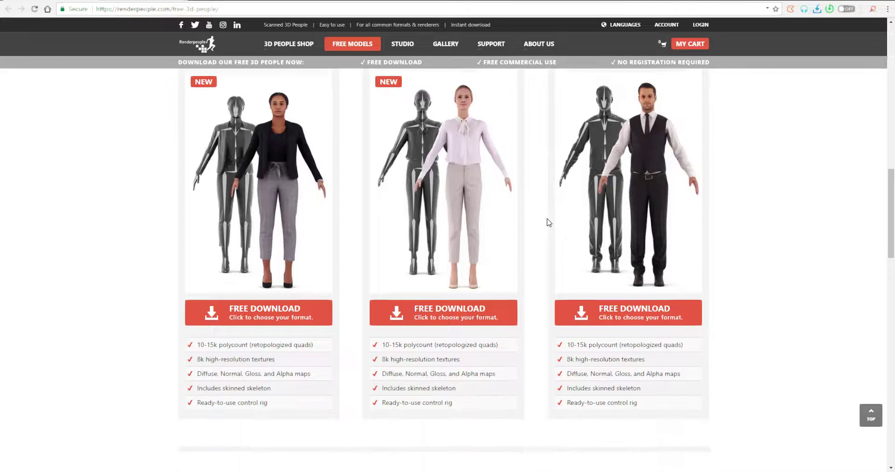
pyautogui.scroll(1, 549, 222)
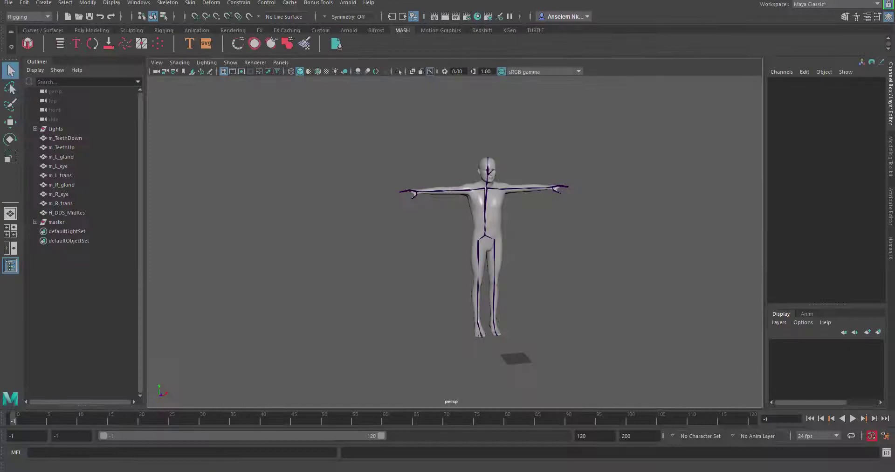
# Turn on textured display for the male character in the perspective view.
pyautogui.keyDown('alt'); pyautogui.moveTo(601, 294); pyautogui.dragTo(578, 293); pyautogui.keyUp('alt')
pyautogui.scroll(3, 564, 290)
pyautogui.scroll(1, 564, 290)
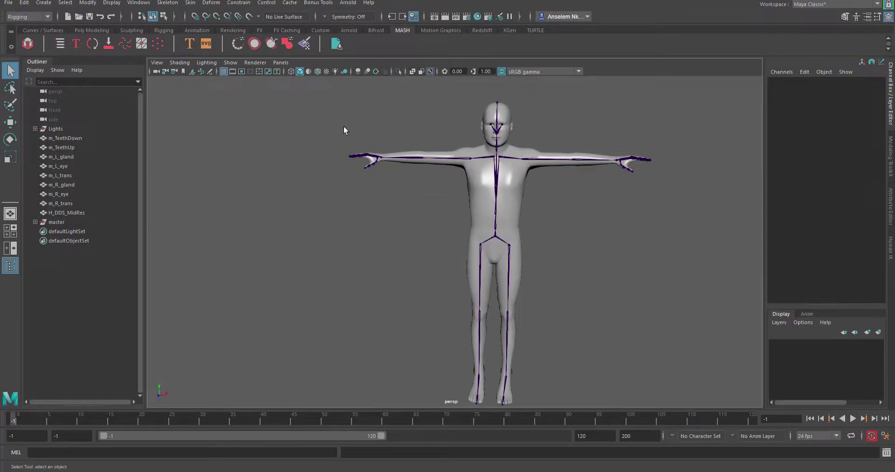
pyautogui.click(327, 71)
pyautogui.keyDown('alt'); pyautogui.moveTo(594, 234); pyautogui.dragTo(593, 323, button='right'); pyautogui.keyUp('alt')
pyautogui.keyDown('alt'); pyautogui.moveTo(629, 299); pyautogui.dragTo(645, 292); pyautogui.keyUp('alt')
pyautogui.keyDown('alt'); pyautogui.moveTo(646, 292); pyautogui.dragTo(588, 238, button='middle'); pyautogui.keyUp('alt')
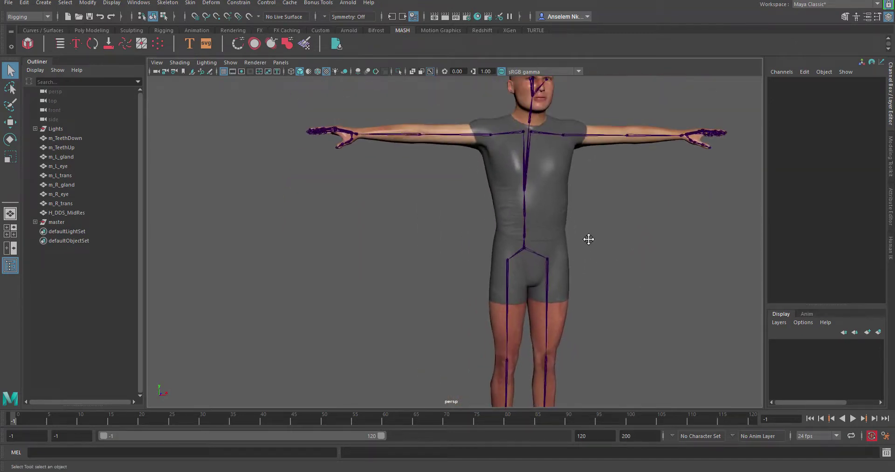
# Turn off X-ray joint display so the skeleton no longer shows through the male character.
pyautogui.scroll(-6, 589, 240)
pyautogui.scroll(4, 590, 242)
pyautogui.moveTo(616, 264)
pyautogui.keyDown('alt'); pyautogui.mouseDown()
pyautogui.moveTo(569, 271)
pyautogui.moveTo(604, 271)
pyautogui.mouseUp(); pyautogui.keyUp('alt')
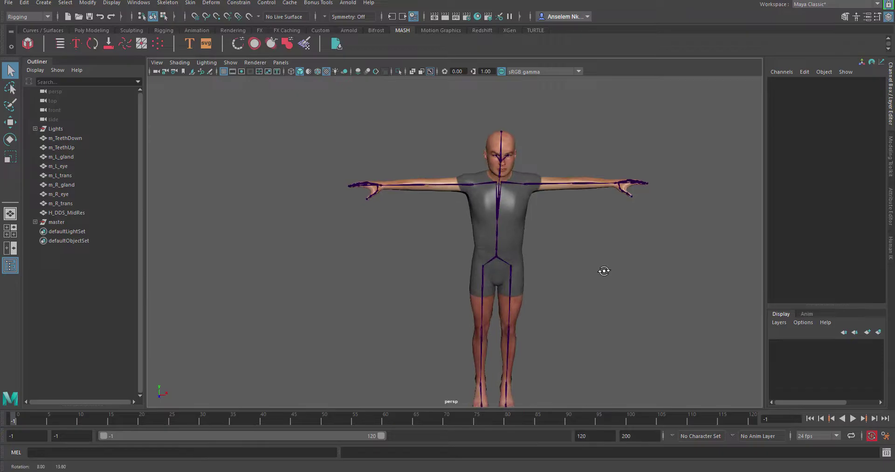
pyautogui.click(431, 72)
pyautogui.keyDown('alt'); pyautogui.moveTo(568, 300); pyautogui.dragTo(565, 252, button='middle'); pyautogui.keyUp('alt')
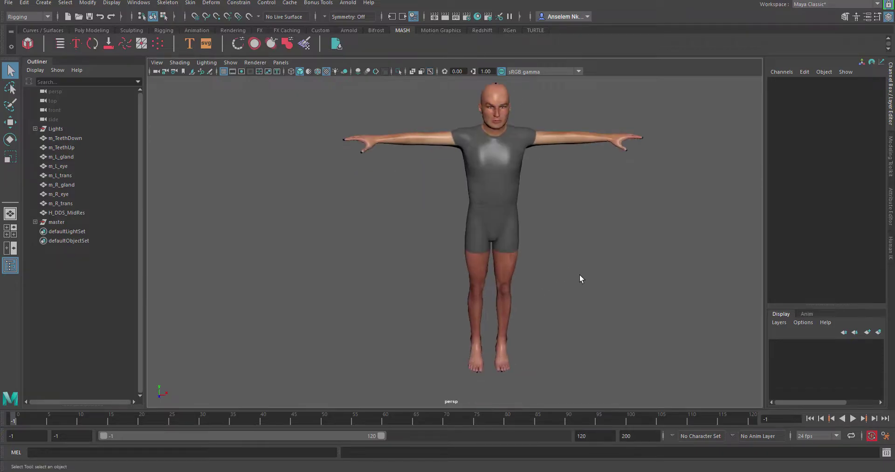
# Scrub through the male character's mocap animation and return to frame -1.
pyautogui.scroll(-3, 580, 278)
pyautogui.moveTo(14, 422); pyautogui.dragTo(36, 425)
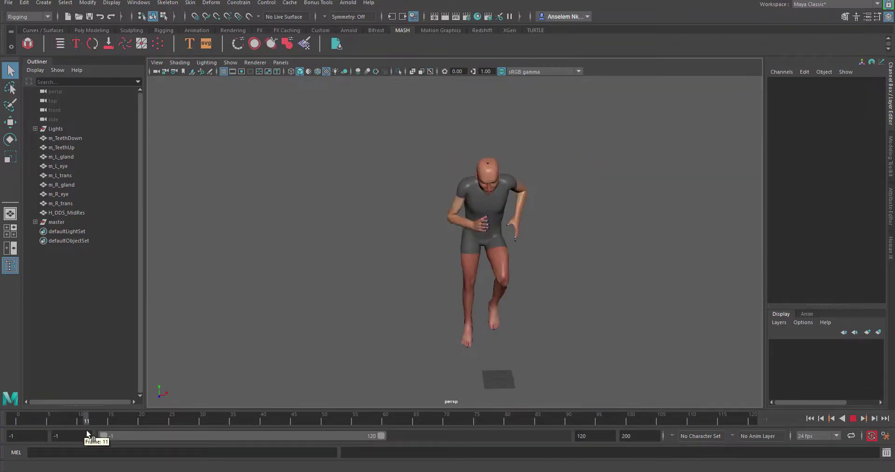
pyautogui.moveTo(316, 431); pyautogui.dragTo(2, 418)
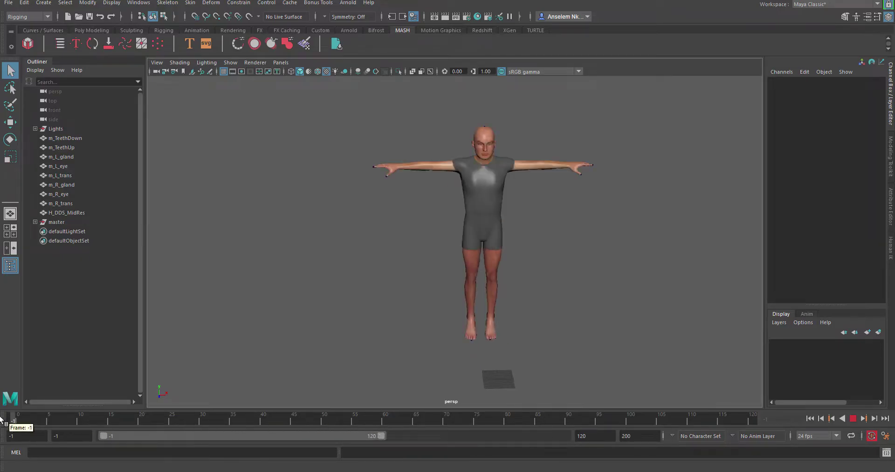
# Set both the playback start and the animation start time to 0.
pyautogui.click(73, 435)
pyautogui.write('0')
pyautogui.press('Return')
pyautogui.doubleClick(31, 434)
pyautogui.write('0')
pyautogui.press('Return')
pyautogui.keyDown('alt'); pyautogui.moveTo(524, 214); pyautogui.dragTo(577, 200); pyautogui.keyUp('alt')
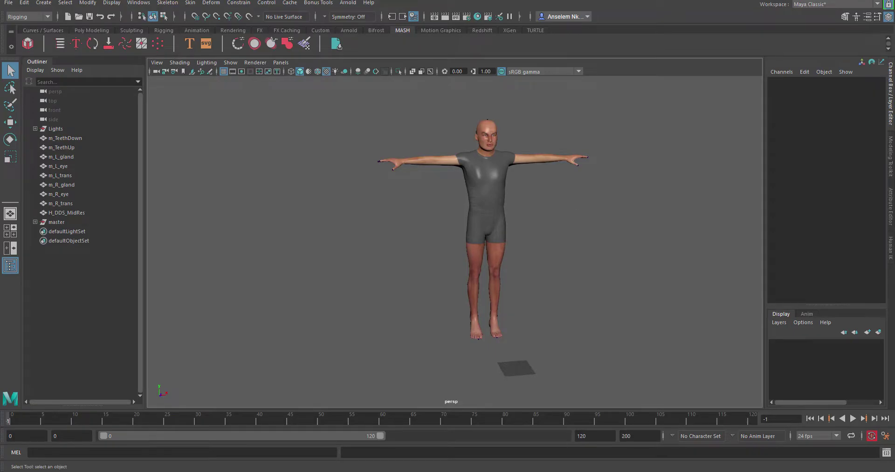
# Switch to File Explorer and look through the rp_carla_rigged_001_FBX folder and its Mocaps subfolder.
pyautogui.moveTo(894, 0); pyautogui.dragTo(489, 34)
pyautogui.moveTo(402, 294); pyautogui.dragTo(394, 240)
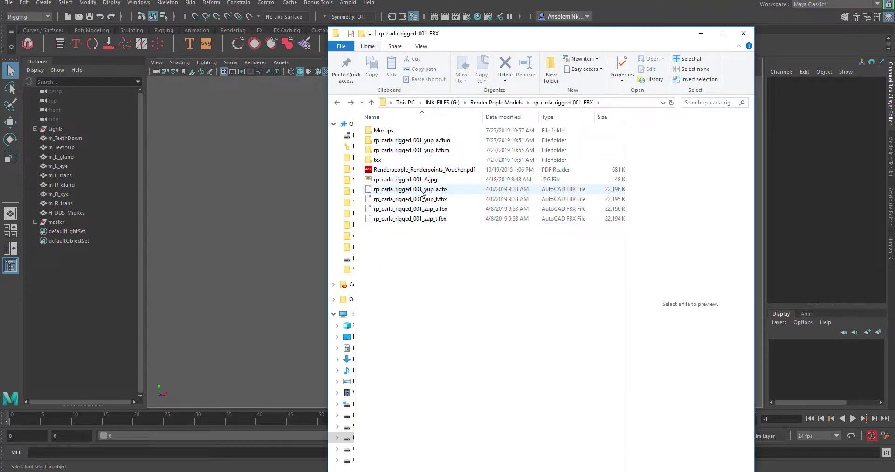
pyautogui.click(436, 209)
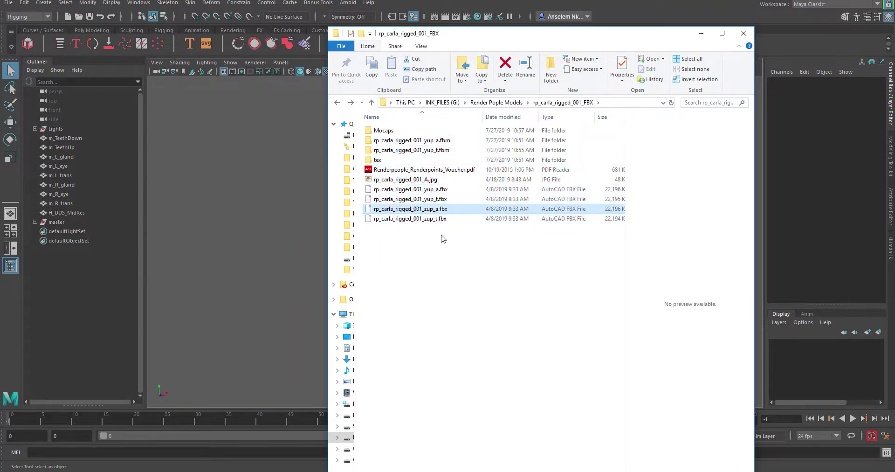
pyautogui.click(391, 132)
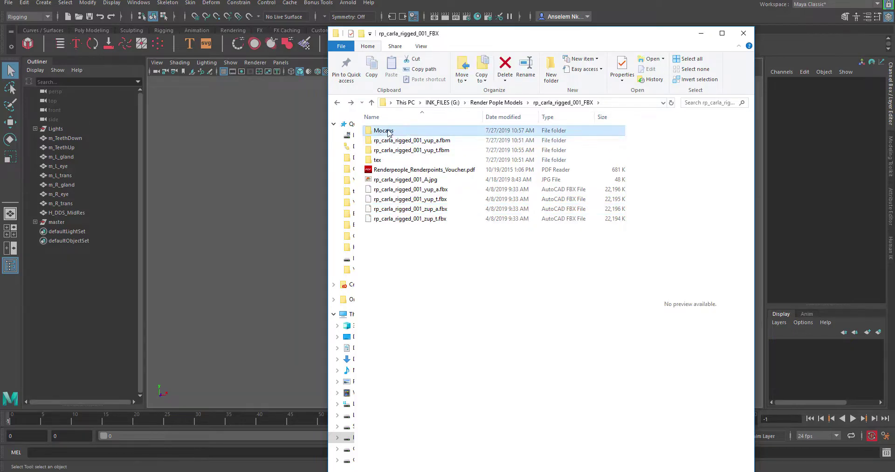
pyautogui.doubleClick(391, 133)
pyautogui.moveTo(427, 140); pyautogui.dragTo(375, 126)
pyautogui.click(433, 197)
pyautogui.moveTo(417, 38); pyautogui.dragTo(894, 2)
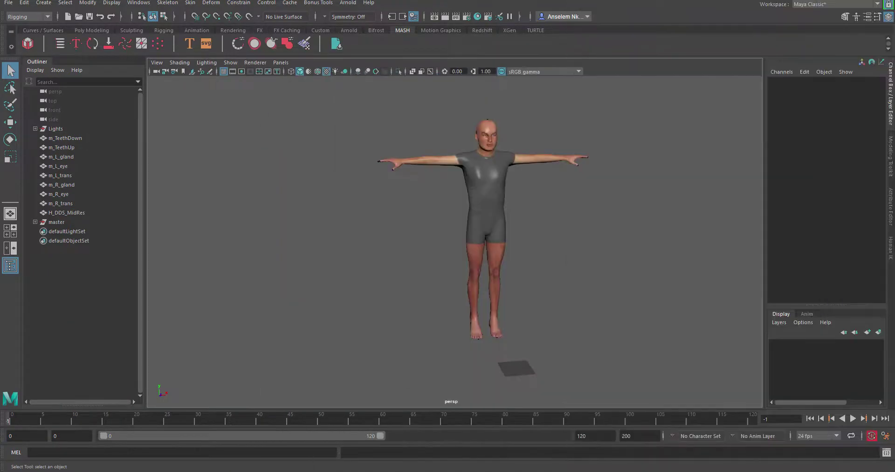
# Import rp_carla_rigged_001_yup_a.fbx from the rp_carla_rigged_001_FBX folder into the Maya scene.
pyautogui.moveTo(894, 52); pyautogui.dragTo(536, 52)
pyautogui.click(615, 121)
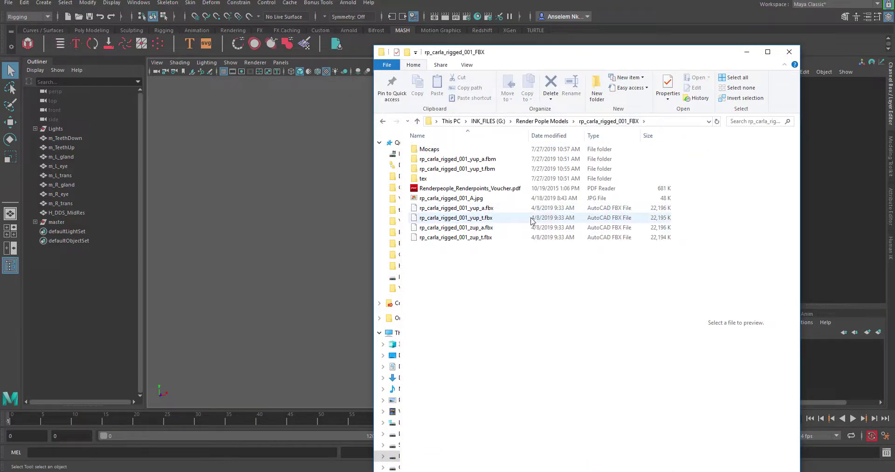
pyautogui.moveTo(500, 51); pyautogui.dragTo(583, 32)
pyautogui.click(525, 188)
pyautogui.moveTo(525, 190); pyautogui.dragTo(279, 308)
pyautogui.moveTo(445, 252); pyautogui.dragTo(320, 319)
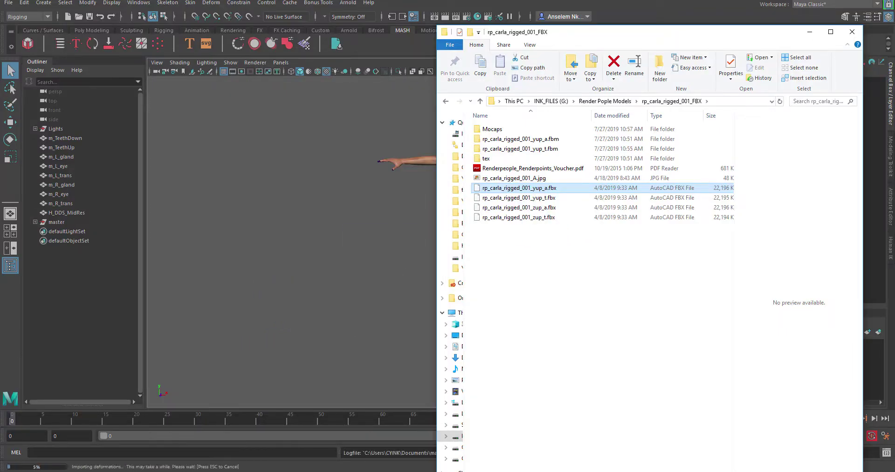
pyautogui.moveTo(894, 0); pyautogui.dragTo(523, 0)
pyautogui.click(361, 329)
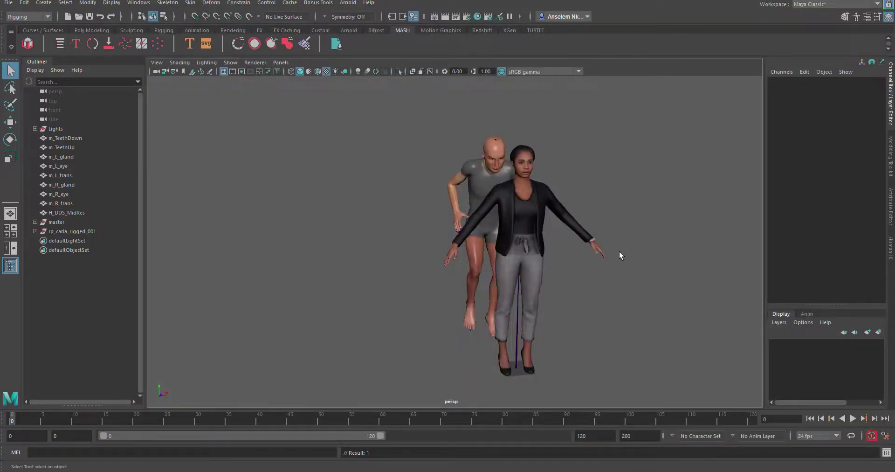
# Move the master group beside the imported woman, to about -129.7 in X and 77.3 in Z.
pyautogui.keyDown('alt'); pyautogui.moveTo(620, 255); pyautogui.dragTo(599, 282); pyautogui.keyUp('alt')
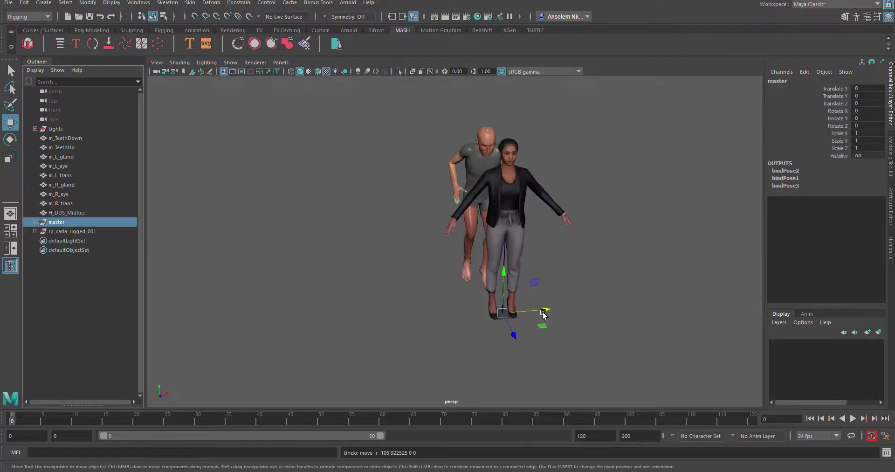
pyautogui.moveTo(543, 315); pyautogui.dragTo(413, 308)
pyautogui.keyDown('alt'); pyautogui.moveTo(534, 288); pyautogui.dragTo(491, 294); pyautogui.keyUp('alt')
pyautogui.moveTo(329, 332); pyautogui.dragTo(293, 385)
pyautogui.keyDown('alt'); pyautogui.moveTo(384, 340); pyautogui.dragTo(546, 248, button='right'); pyautogui.keyUp('alt')
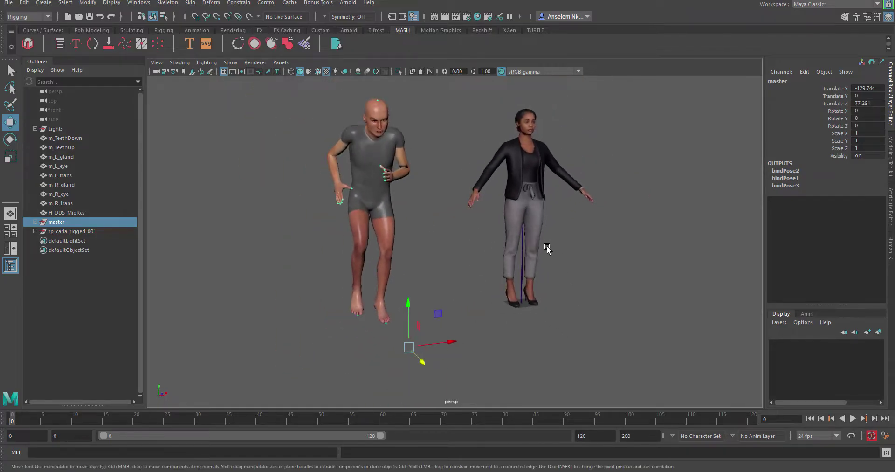
# Set both the animation start and the playback start time to -1.
pyautogui.keyDown('alt'); pyautogui.moveTo(562, 242); pyautogui.dragTo(522, 262, button='middle'); pyautogui.keyUp('alt')
pyautogui.keyDown('alt'); pyautogui.moveTo(521, 262); pyautogui.dragTo(503, 278, button='right'); pyautogui.keyUp('alt')
pyautogui.keyDown('alt'); pyautogui.moveTo(502, 278); pyautogui.dragTo(482, 281); pyautogui.keyUp('alt')
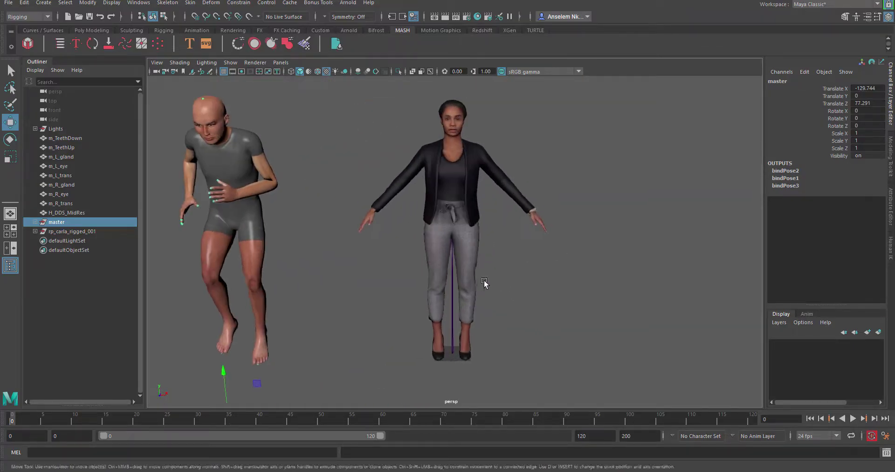
pyautogui.keyDown('alt'); pyautogui.moveTo(482, 282); pyautogui.dragTo(554, 284, button='middle'); pyautogui.keyUp('alt')
pyautogui.moveTo(108, 422); pyautogui.dragTo(8, 422)
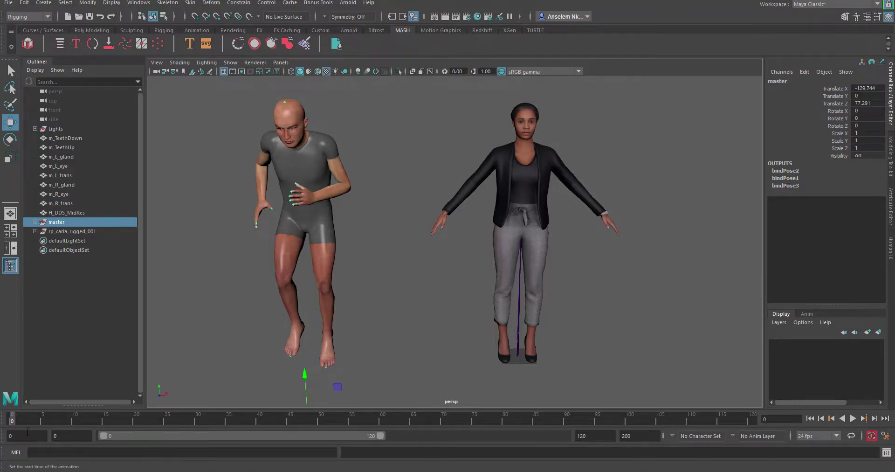
pyautogui.moveTo(20, 437); pyautogui.dragTo(0, 441)
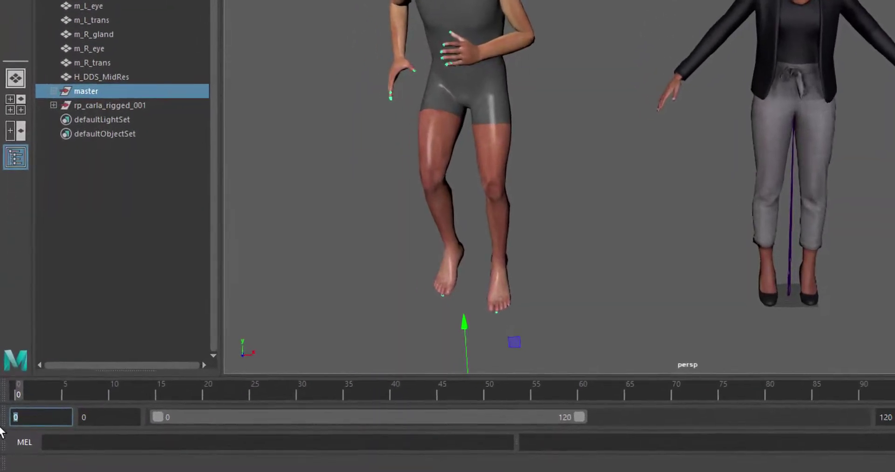
pyautogui.press('BackSpace')
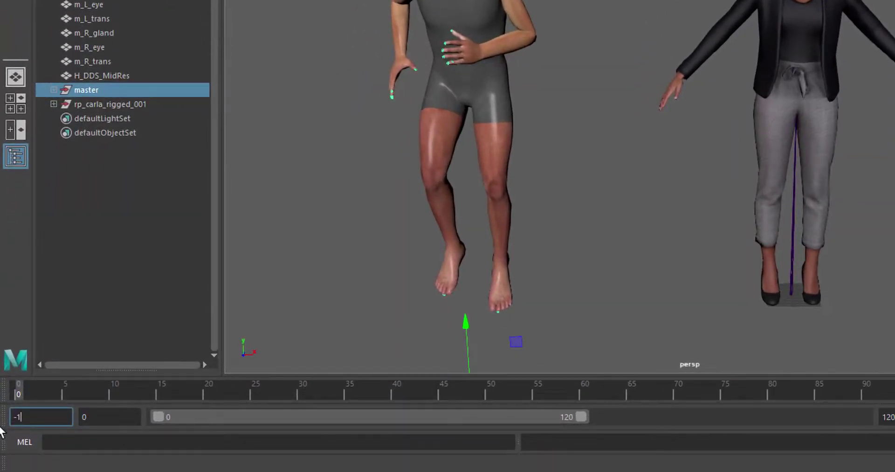
pyautogui.press('Tab')
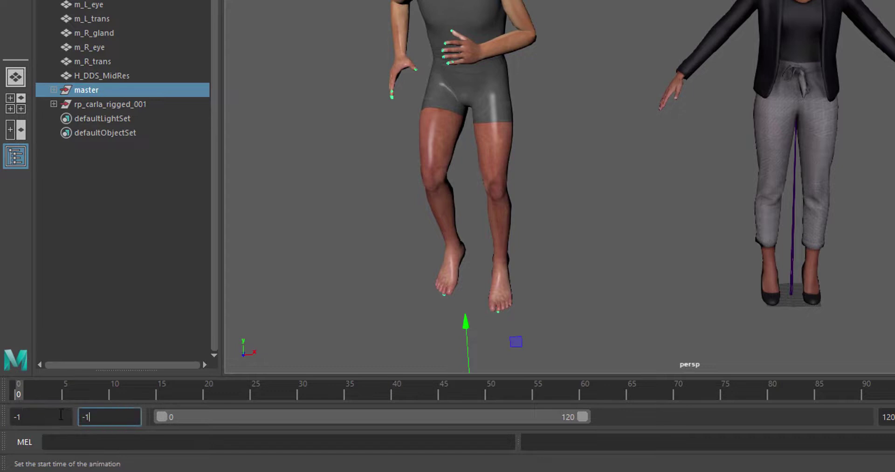
pyautogui.write('-1')
pyautogui.press('Return')
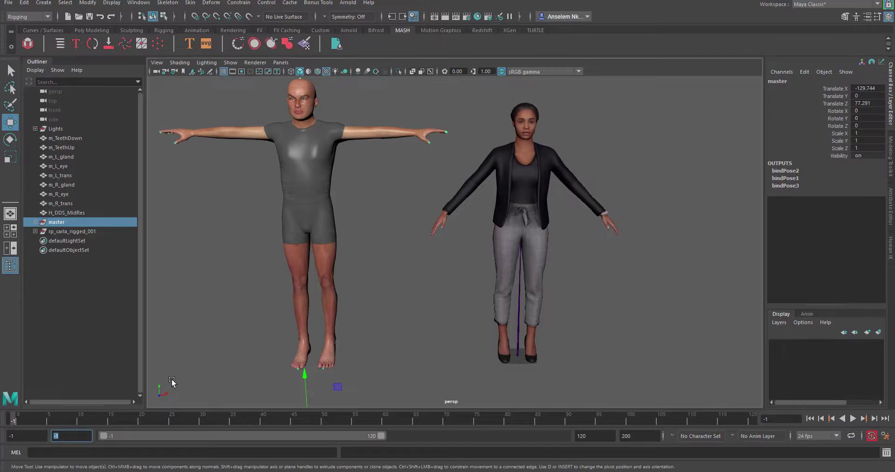
# Compare the starting poses of the male character and the imported woman from several angles.
pyautogui.keyDown('alt'); pyautogui.moveTo(408, 240); pyautogui.dragTo(506, 296, button='middle'); pyautogui.keyUp('alt')
pyautogui.keyDown('alt'); pyautogui.moveTo(490, 275); pyautogui.dragTo(476, 193); pyautogui.keyUp('alt')
pyautogui.keyDown('alt'); pyautogui.moveTo(474, 191); pyautogui.dragTo(279, 140, button='middle'); pyautogui.keyUp('alt')
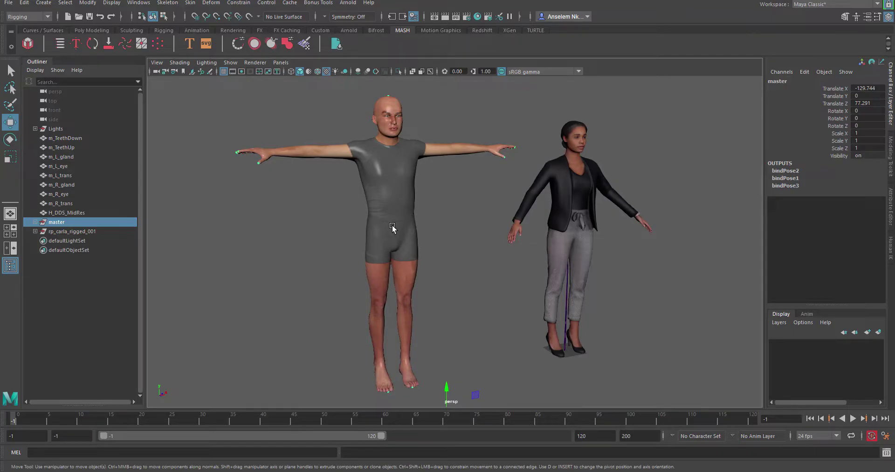
pyautogui.keyDown('alt'); pyautogui.moveTo(532, 189); pyautogui.dragTo(510, 198); pyautogui.keyUp('alt')
pyautogui.keyDown('alt'); pyautogui.moveTo(582, 206); pyautogui.dragTo(469, 174, button='middle'); pyautogui.keyUp('alt')
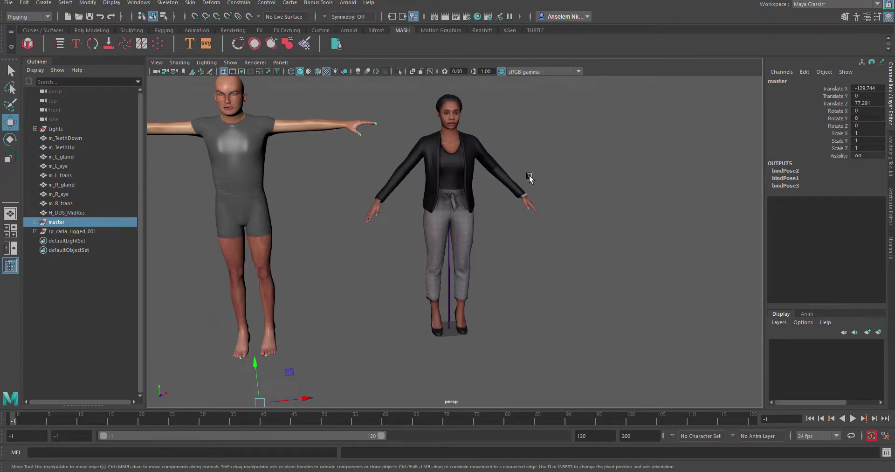
pyautogui.keyDown('alt'); pyautogui.moveTo(521, 255); pyautogui.dragTo(541, 265); pyautogui.keyUp('alt')
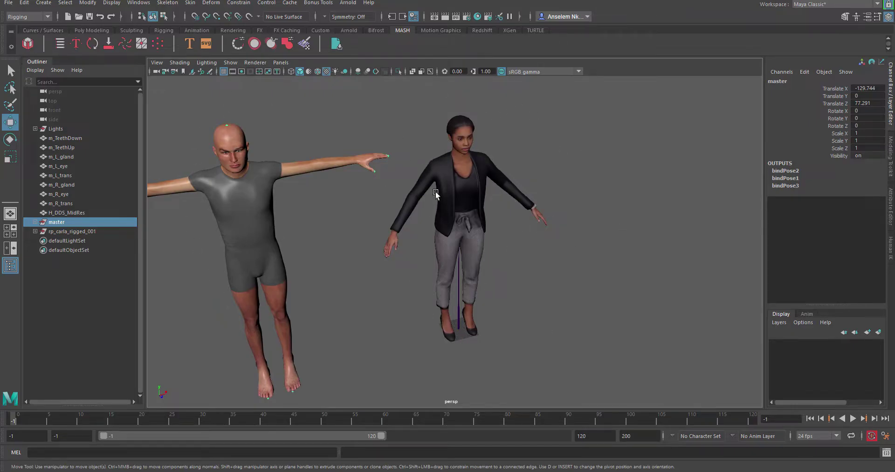
# Open the HumanIK tools for the Rigging workflow and display the existing character's skeleton definition.
pyautogui.click(20, 18)
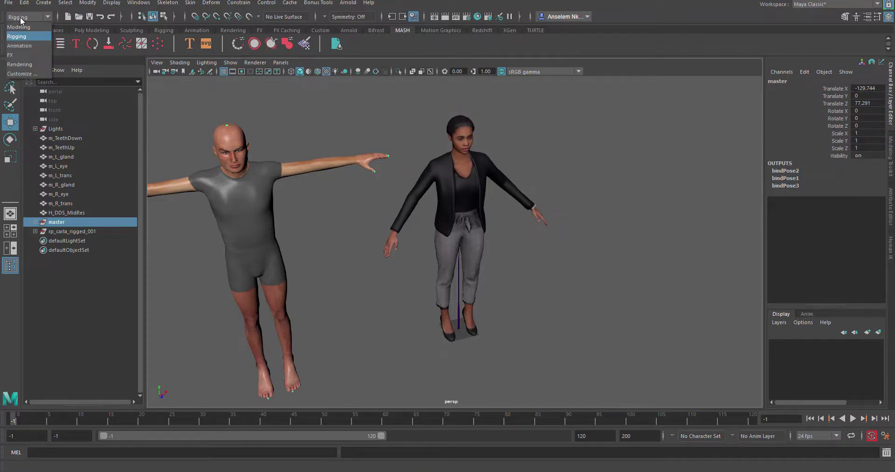
pyautogui.click(21, 18)
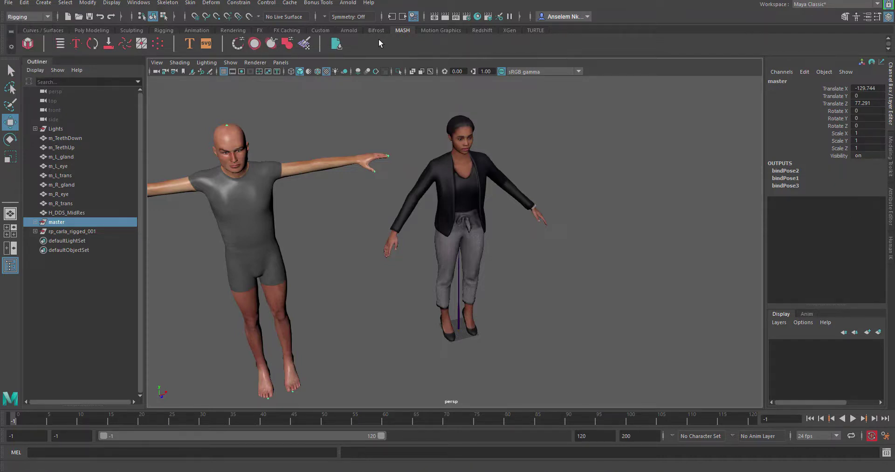
pyautogui.click(166, 3)
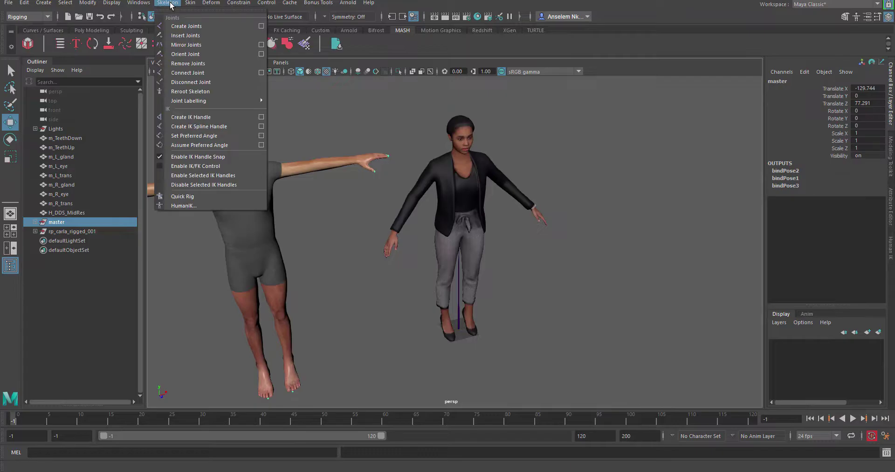
pyautogui.click(196, 206)
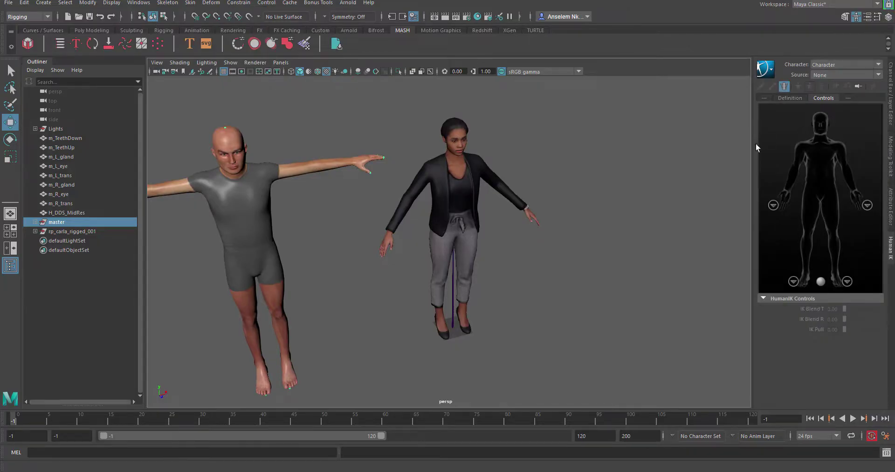
pyautogui.click(791, 98)
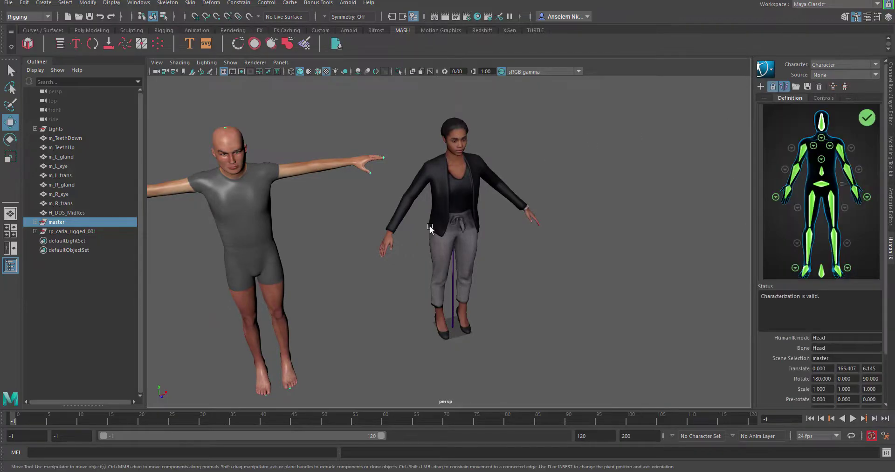
pyautogui.keyDown('alt'); pyautogui.moveTo(332, 228); pyautogui.dragTo(423, 240); pyautogui.keyUp('alt')
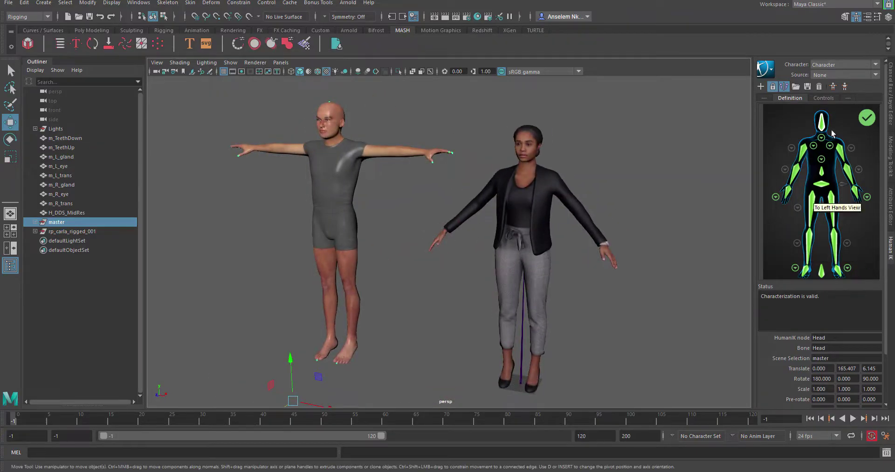
# Turn on X-ray joint display so the woman's skeleton shows through her mesh.
pyautogui.click(514, 216)
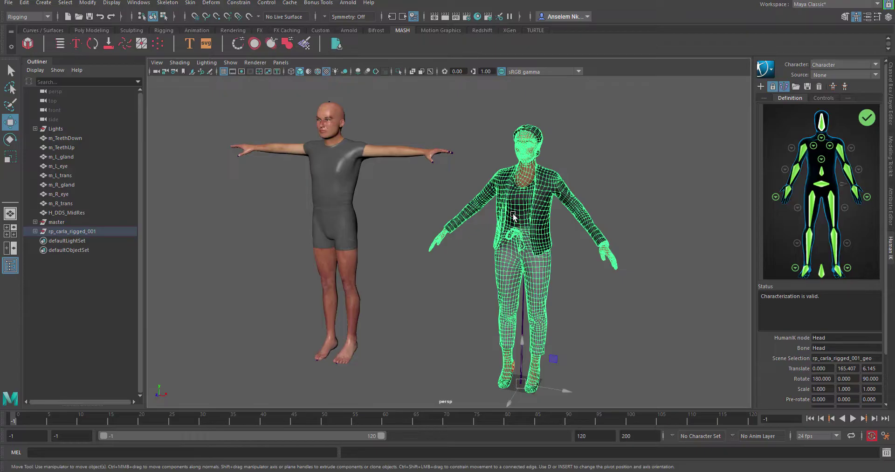
pyautogui.click(432, 72)
pyautogui.click(637, 175)
pyautogui.keyDown('alt'); pyautogui.moveTo(639, 216); pyautogui.dragTo(567, 195, button='middle'); pyautogui.keyUp('alt')
pyautogui.keyDown('alt'); pyautogui.moveTo(567, 195); pyautogui.dragTo(523, 238, button='right'); pyautogui.keyUp('alt')
pyautogui.keyDown('alt'); pyautogui.moveTo(563, 247); pyautogui.dragTo(592, 235); pyautogui.keyUp('alt')
pyautogui.keyDown('alt'); pyautogui.moveTo(537, 228); pyautogui.dragTo(555, 245, button='right'); pyautogui.keyUp('alt')
pyautogui.keyDown('alt'); pyautogui.moveTo(555, 245); pyautogui.dragTo(521, 292, button='middle'); pyautogui.keyUp('alt')
# Set the HumanIK character to None and create a new character definition for the woman.
pyautogui.click(849, 65)
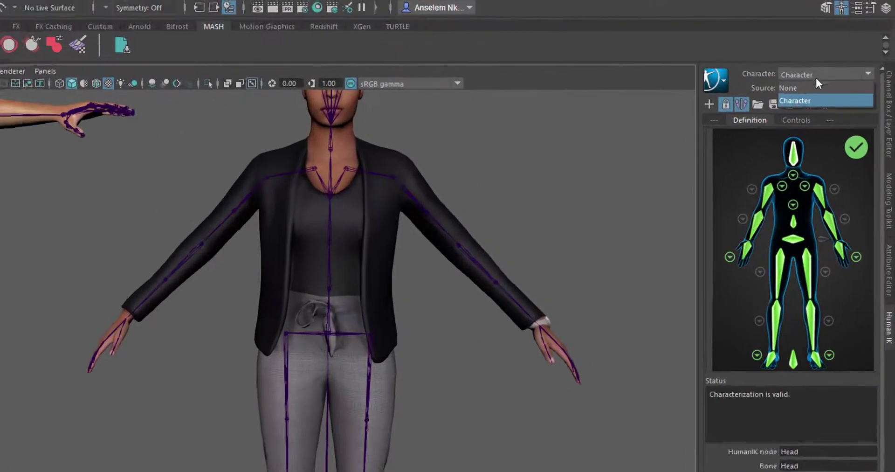
pyautogui.click(816, 76)
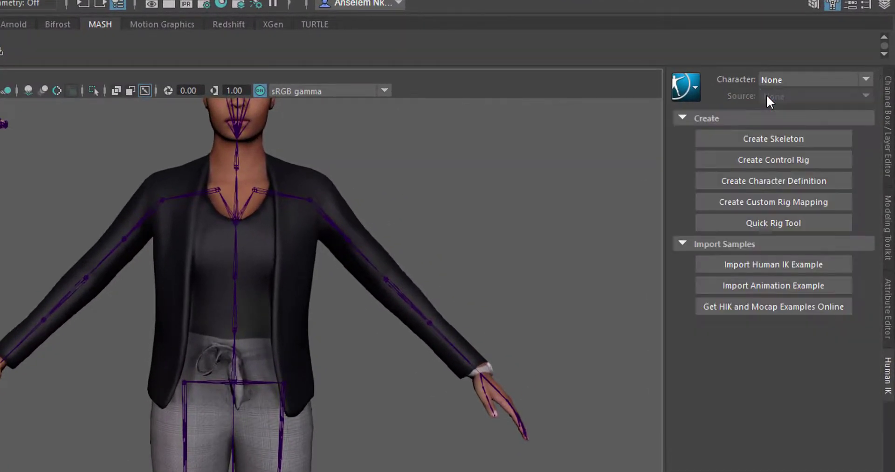
pyautogui.keyDown('alt'); pyautogui.moveTo(345, 344); pyautogui.dragTo(357, 441, button='middle'); pyautogui.keyUp('alt')
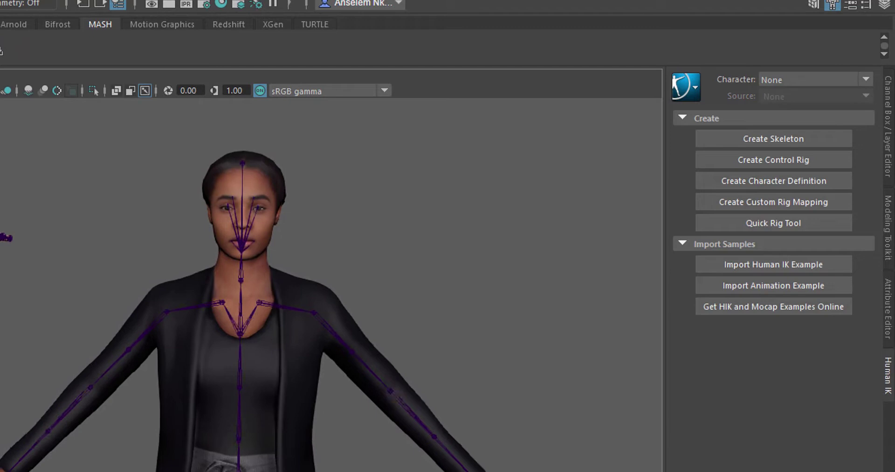
pyautogui.keyDown('alt'); pyautogui.moveTo(611, 301); pyautogui.dragTo(556, 308); pyautogui.keyUp('alt')
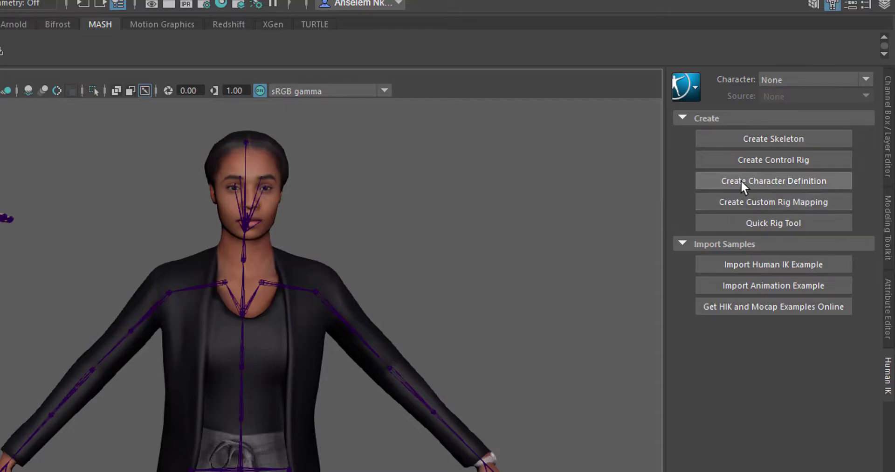
pyautogui.click(792, 181)
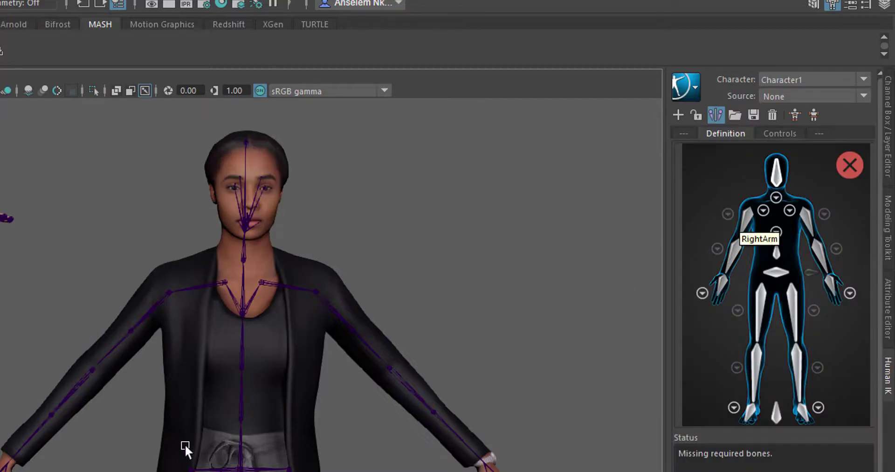
# Assign the woman's right thigh joint to the right upper-leg bone and lowerleg_r to RightLeg in the definition.
pyautogui.keyDown('alt'); pyautogui.moveTo(344, 247); pyautogui.dragTo(360, 115, button='middle'); pyautogui.keyUp('alt')
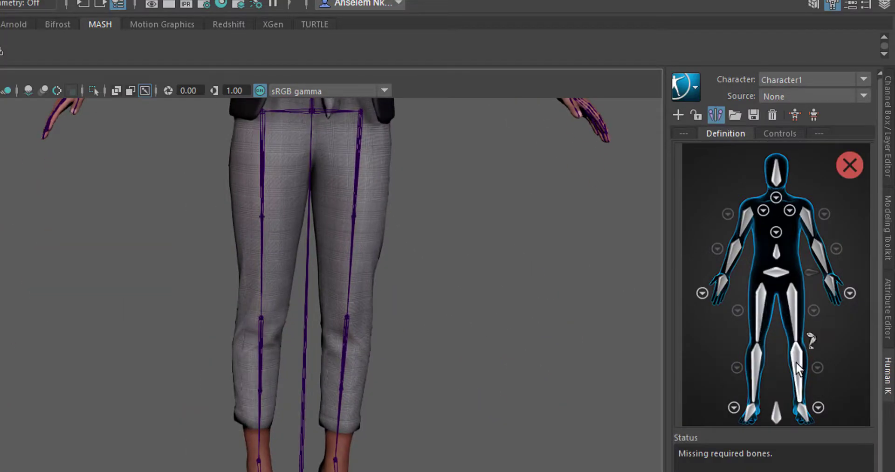
pyautogui.click(761, 294)
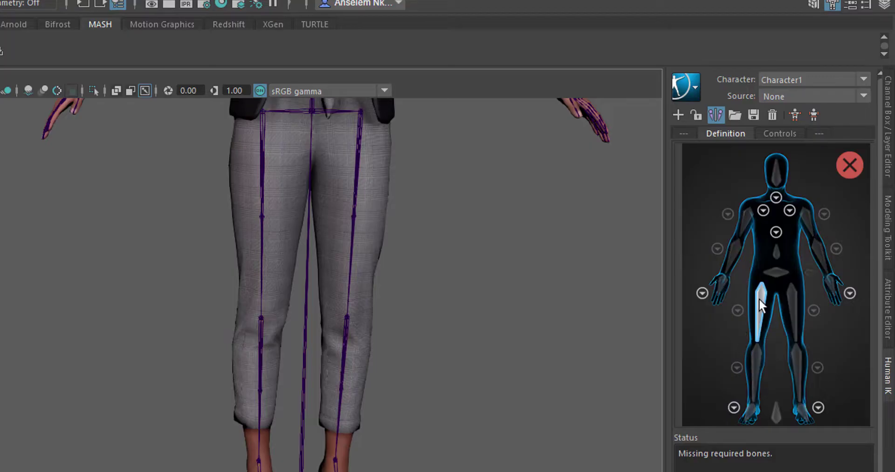
pyautogui.click(263, 182)
pyautogui.press('f')
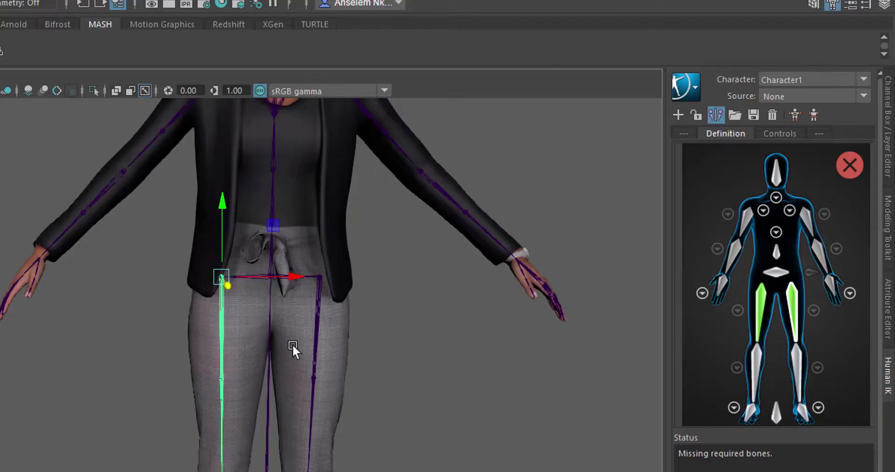
pyautogui.keyDown('alt'); pyautogui.moveTo(200, 394); pyautogui.dragTo(206, 230, button='middle'); pyautogui.keyUp('alt')
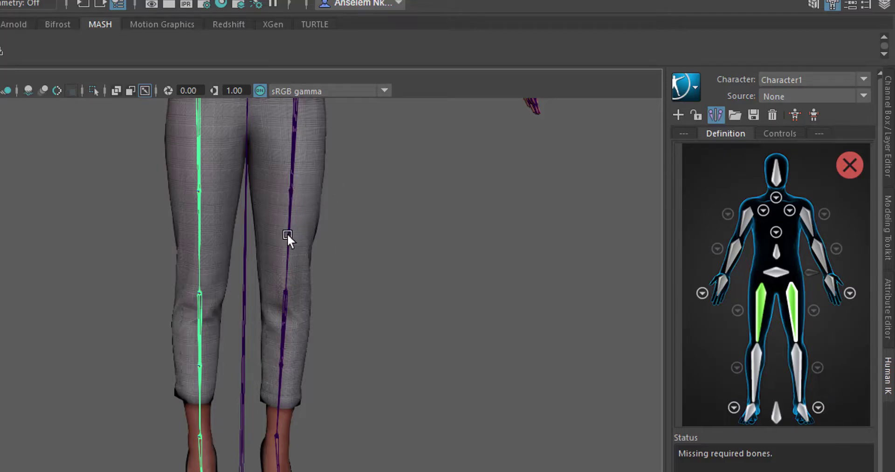
pyautogui.press('f')
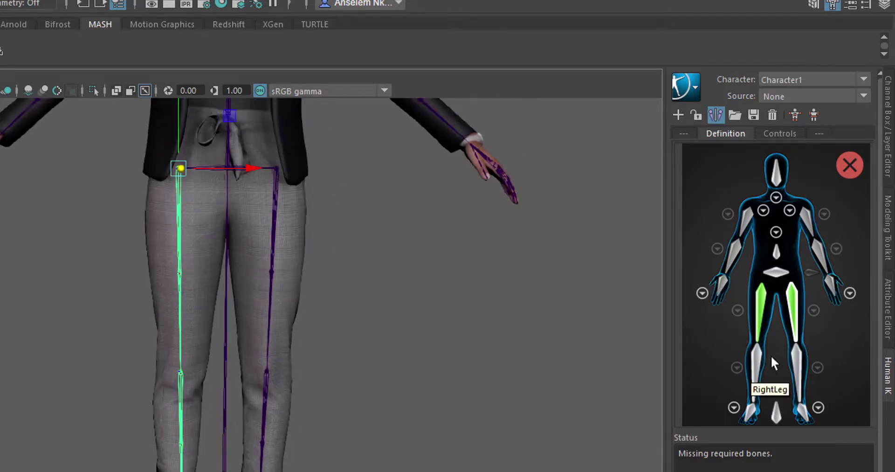
pyautogui.click(758, 366)
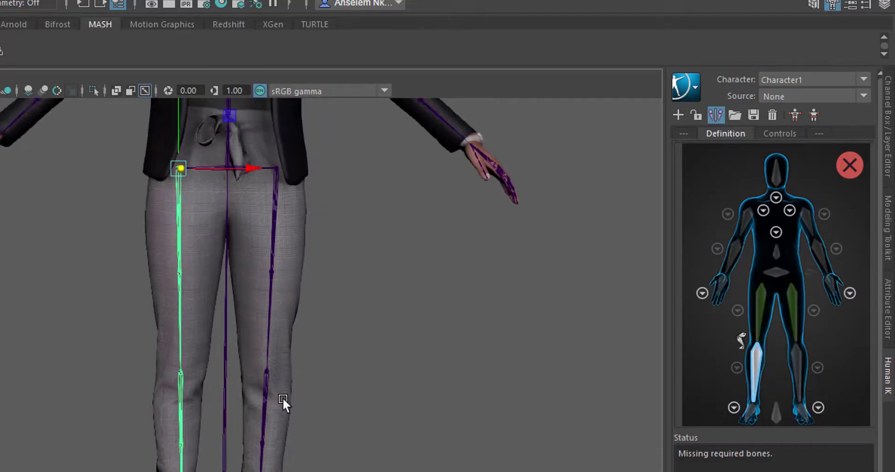
pyautogui.click(182, 379)
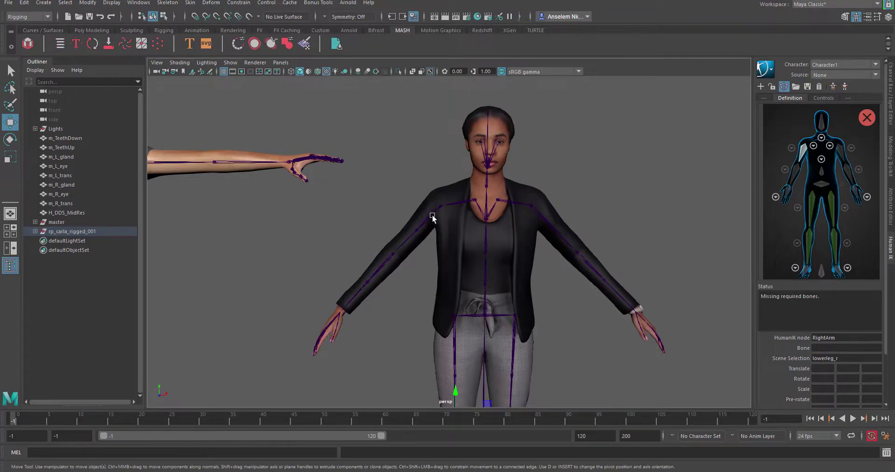
# Assign upperarm_r to the RightArm bone and lowerarm_r to the RightForeArm bone.
pyautogui.click(431, 214)
pyautogui.click(796, 172)
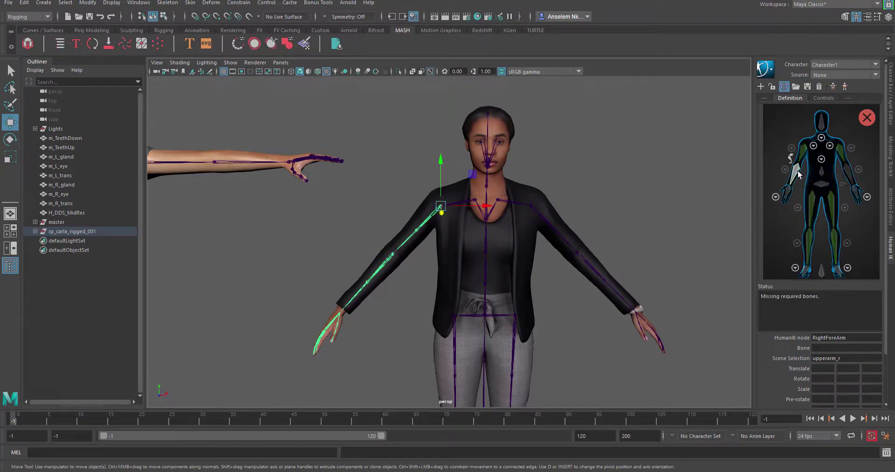
pyautogui.click(386, 262)
# Assign the woman's pelvis joint to the hips bone and her root joint to the reference bone.
pyautogui.doubleClick(822, 184)
pyautogui.click(485, 315)
pyautogui.doubleClick(822, 270)
pyautogui.keyDown('alt'); pyautogui.moveTo(490, 363); pyautogui.dragTo(509, 282, button='middle'); pyautogui.keyUp('alt')
pyautogui.click(509, 312)
# Assign the woman's lower spine joint to the spine bone and her head joint to the Head bone.
pyautogui.doubleClick(822, 172)
pyautogui.click(349, 204)
pyautogui.doubleClick(821, 126)
pyautogui.click(424, 239)
# Assign hand_r to the right hand bone and check the definition's validation status.
pyautogui.scroll(-8, 438, 243)
pyautogui.keyDown('alt'); pyautogui.moveTo(443, 279); pyautogui.dragTo(433, 144, button='middle'); pyautogui.keyUp('alt')
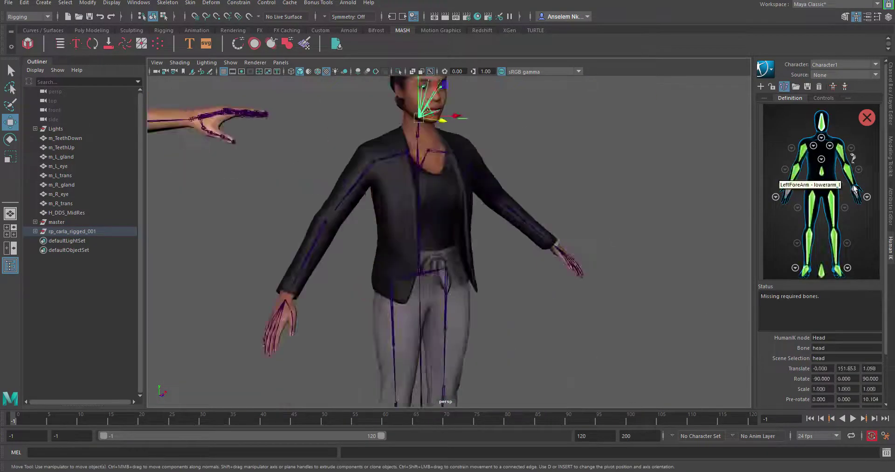
pyautogui.doubleClick(788, 191)
pyautogui.click(281, 308)
pyautogui.keyDown('alt'); pyautogui.moveTo(448, 271); pyautogui.dragTo(527, 276); pyautogui.keyUp('alt')
pyautogui.moveTo(874, 118)
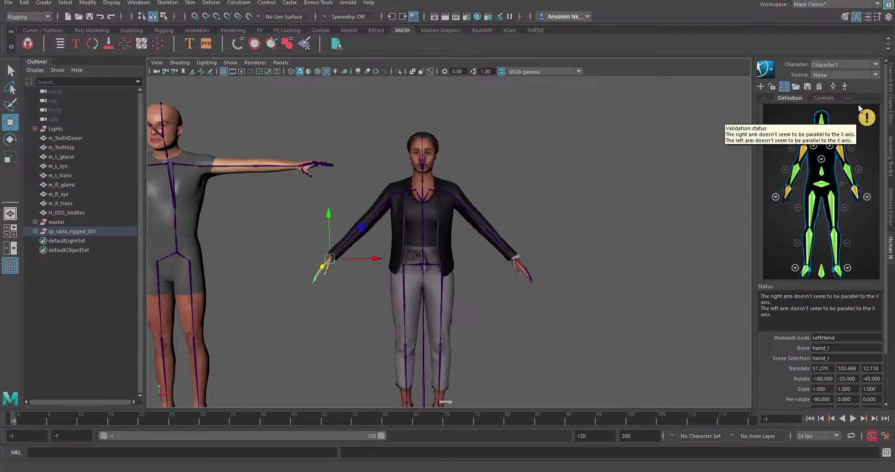
# Set Rotate Y of the upperarm_l joint to 0 to raise the woman's left arm.
pyautogui.click(890, 93)
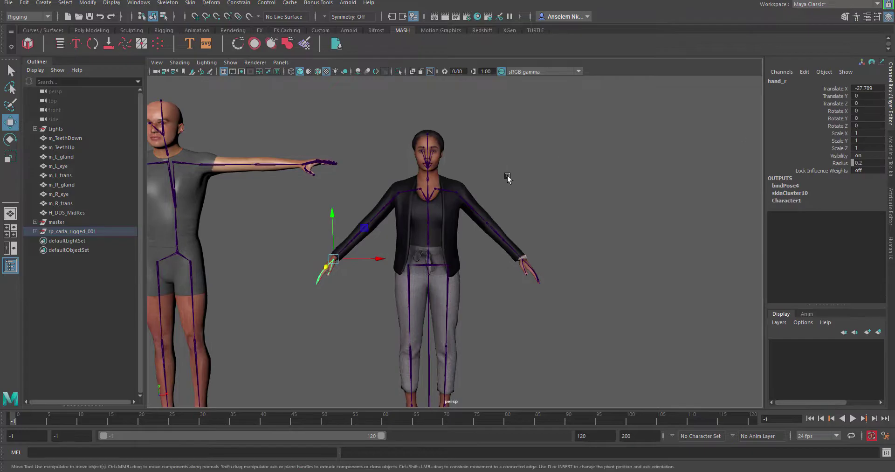
pyautogui.click(463, 199)
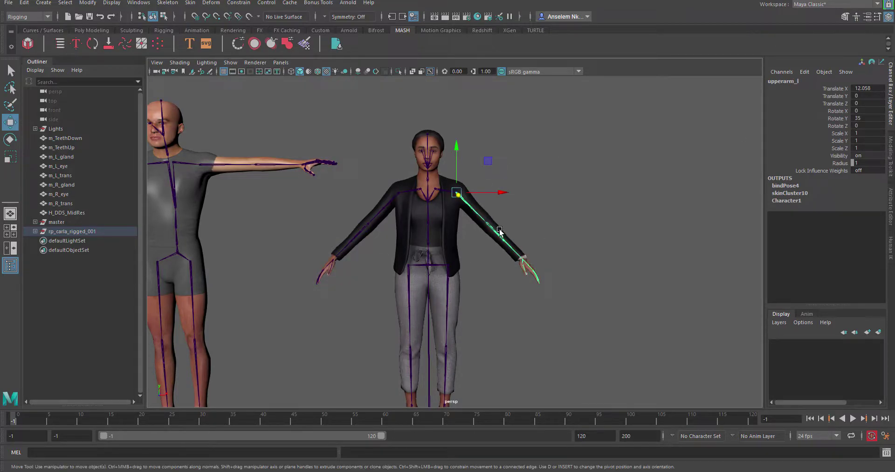
pyautogui.scroll(3, 478, 184)
pyautogui.moveTo(536, 106); pyautogui.dragTo(580, 106, button='right')
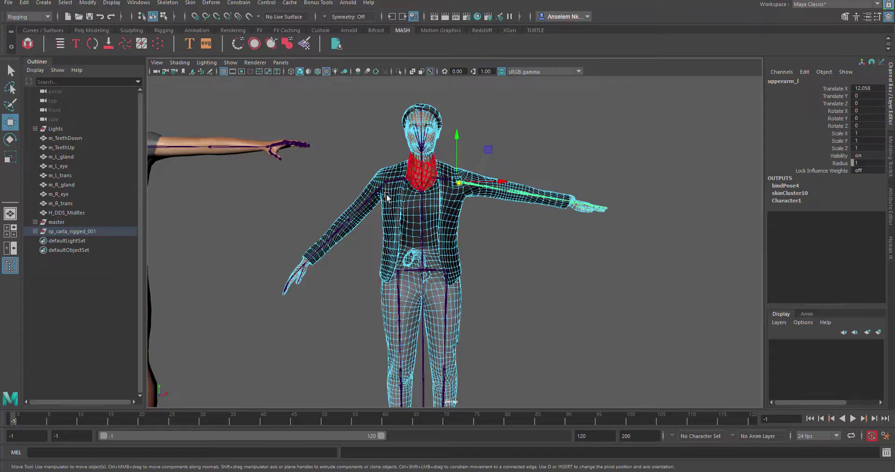
# Set Rotate Y of the upperarm_r joint to 0 to match the opposite arm.
pyautogui.moveTo(370, 125); pyautogui.dragTo(368, 131, button='right')
pyautogui.press('q')
pyautogui.moveTo(304, 116)
pyautogui.mouseDown(button='right')
pyautogui.moveTo(326, 119)
pyautogui.moveTo(301, 113)
pyautogui.mouseUp(button='right')
pyautogui.click(301, 113)
pyautogui.moveTo(351, 152); pyautogui.dragTo(361, 141, button='right')
pyautogui.click(361, 140)
pyautogui.click(379, 190)
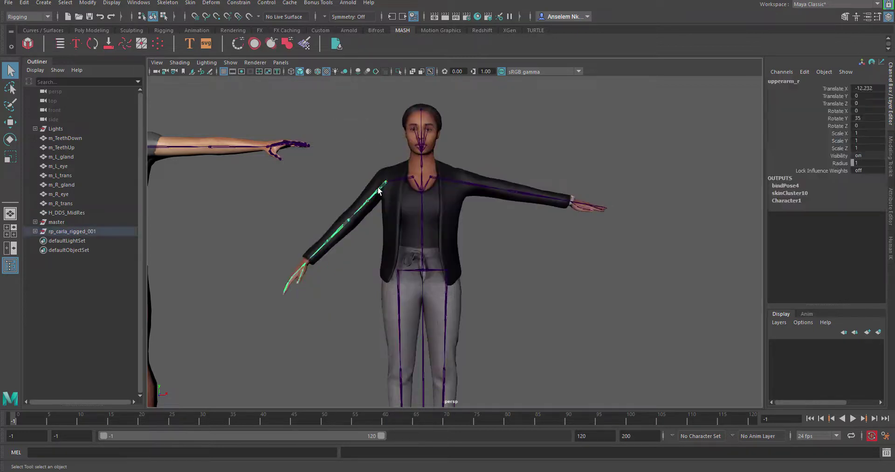
pyautogui.rightClick(835, 137)
pyautogui.press('r')
pyautogui.click(858, 118)
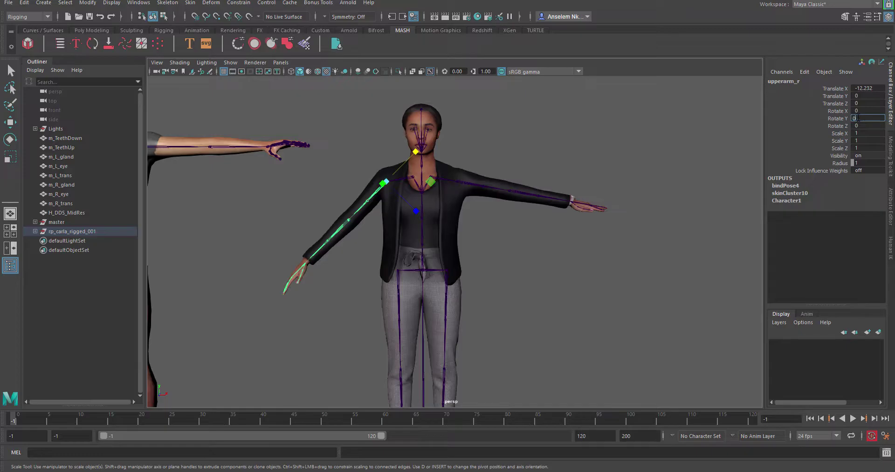
pyautogui.press('Return')
# Set Rotate Y to 0 on both shoulder_l and shoulder_r to level the arms into a T-pose.
pyautogui.press('q')
pyautogui.click(550, 260)
pyautogui.click(431, 179)
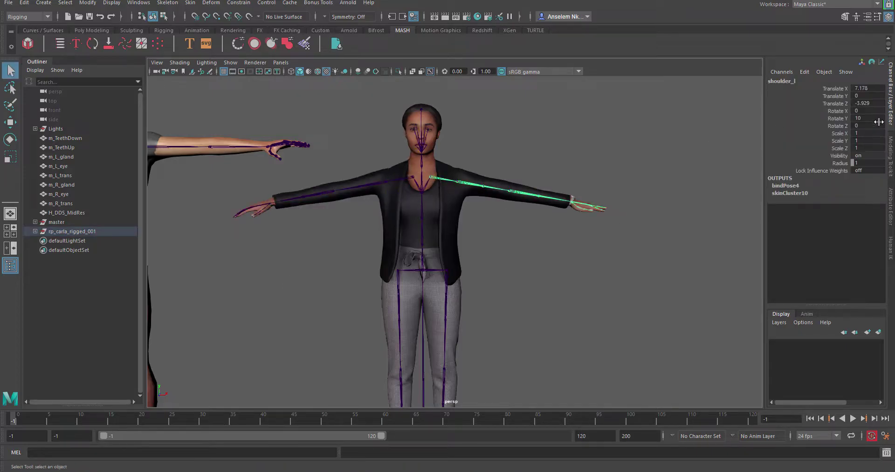
pyautogui.click(863, 119)
pyautogui.write('0')
pyautogui.press('Return')
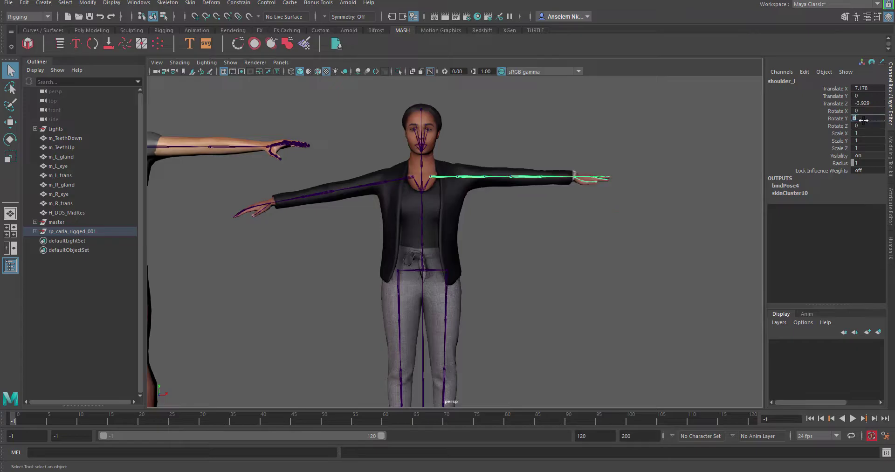
pyautogui.click(403, 180)
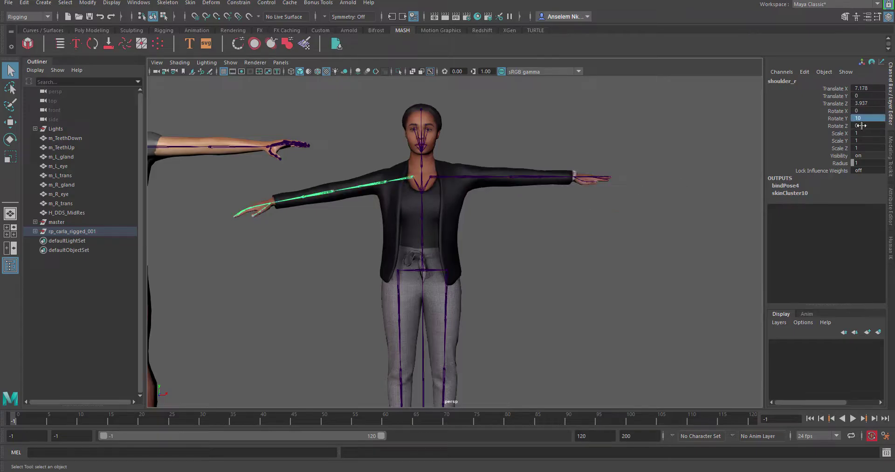
pyautogui.write('0')
pyautogui.press('Return')
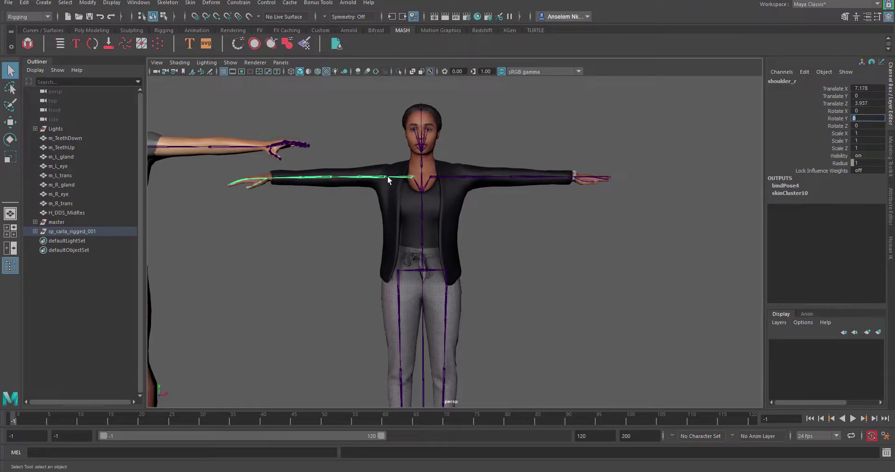
# Set Rotate Z of the lowerarm_r joint to 0 to straighten the right forearm.
pyautogui.click(327, 177)
pyautogui.click(865, 126)
pyautogui.write('0')
pyautogui.press('Return')
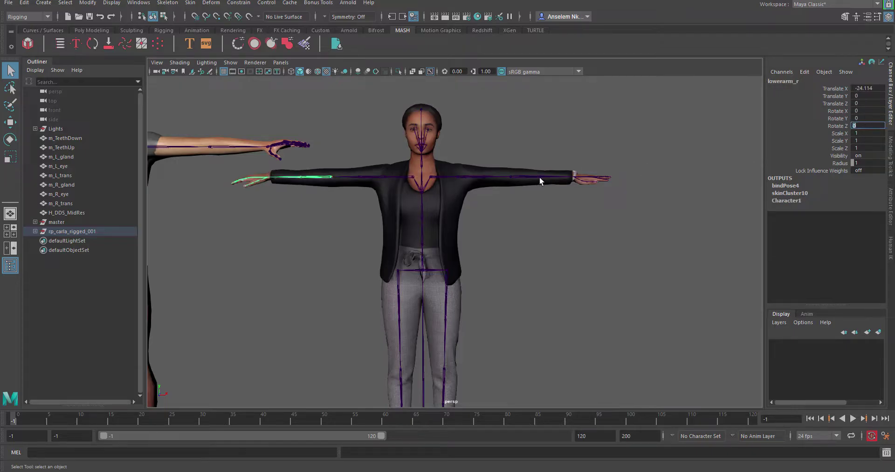
# Check the rotation values of the forearm, upper arm and shoulder joints on both of the woman's arms.
pyautogui.click(526, 178)
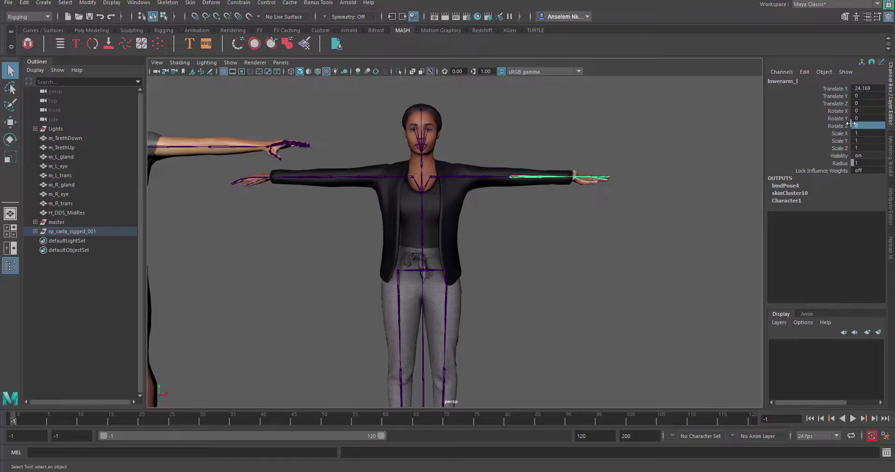
pyautogui.click(487, 178)
pyautogui.click(478, 182)
pyautogui.click(450, 178)
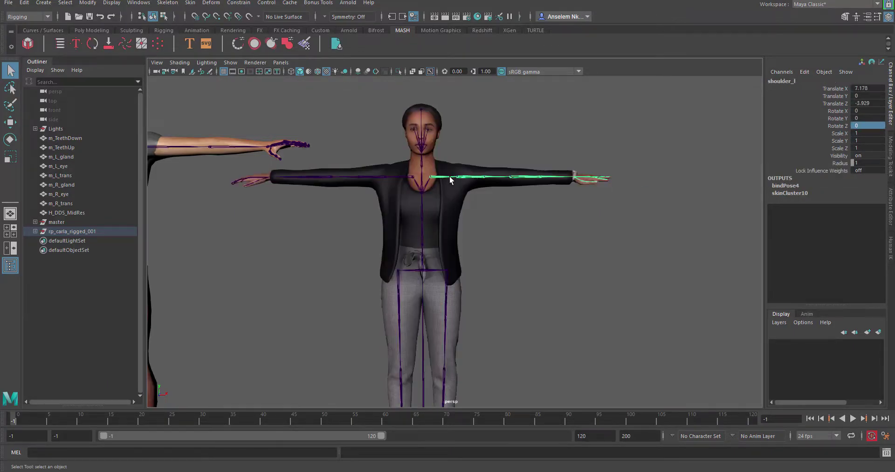
pyautogui.click(302, 178)
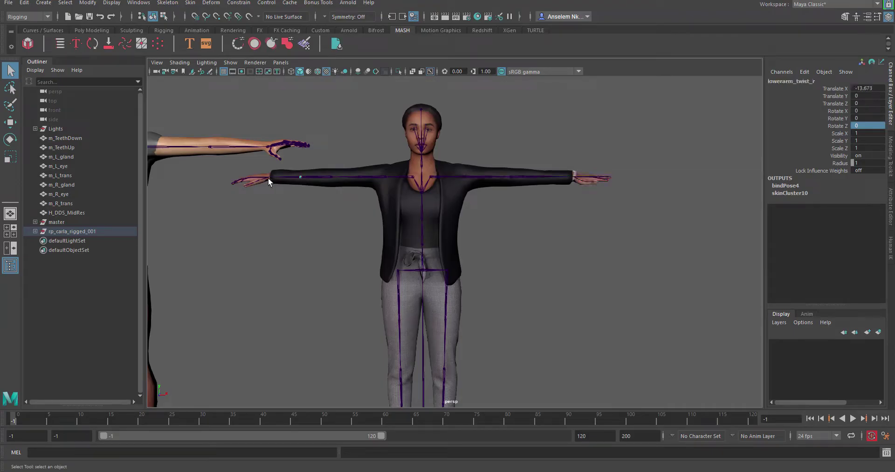
pyautogui.click(271, 179)
pyautogui.click(310, 184)
pyautogui.scroll(-5, 524, 228)
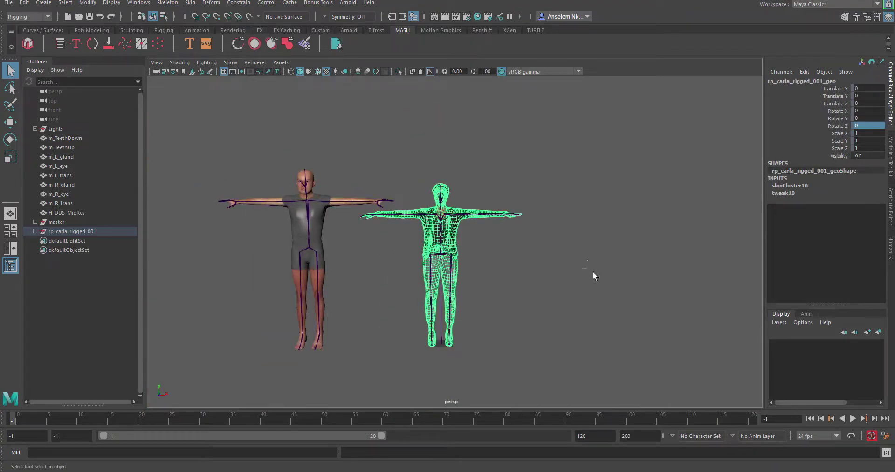
pyautogui.click(594, 271)
pyautogui.keyDown('alt'); pyautogui.moveTo(449, 234); pyautogui.dragTo(541, 226); pyautogui.keyUp('alt')
# Inspect the HumanIK definition of Character1 by selecting its right lower leg and right forearm bones.
pyautogui.click(892, 251)
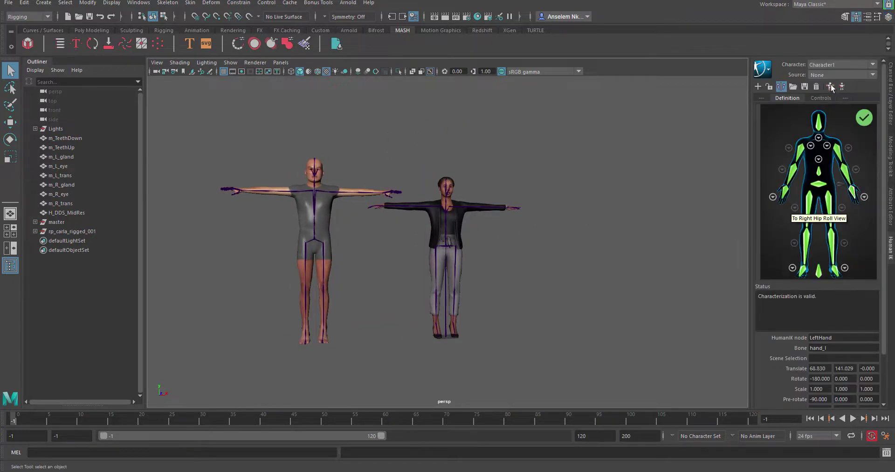
pyautogui.click(833, 63)
pyautogui.click(813, 83)
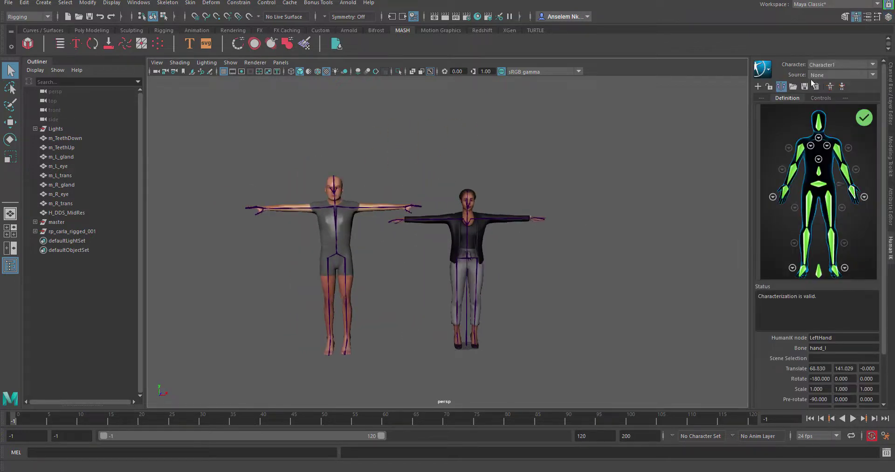
pyautogui.click(833, 63)
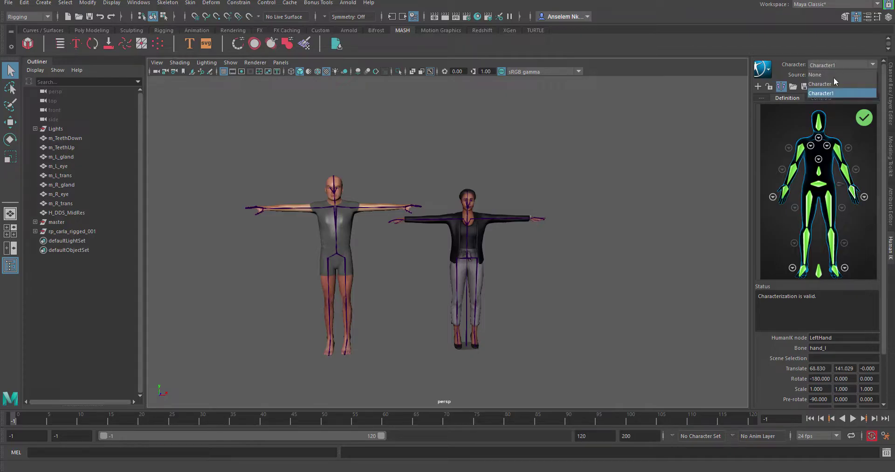
pyautogui.click(829, 93)
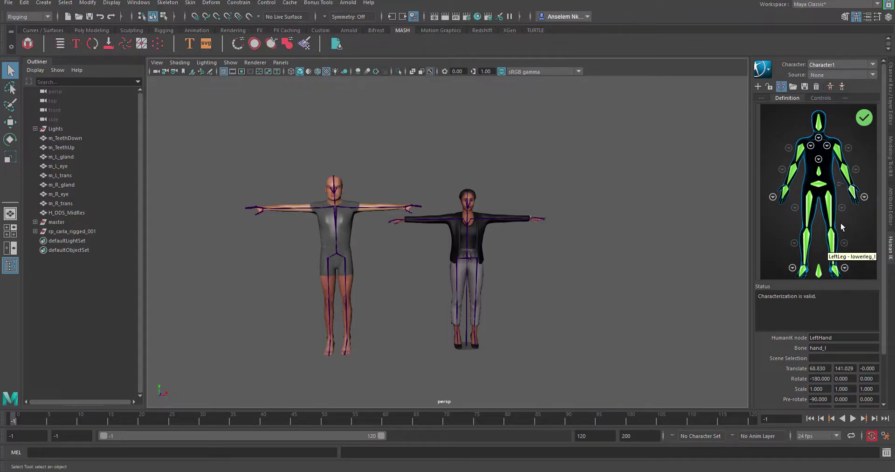
pyautogui.click(808, 234)
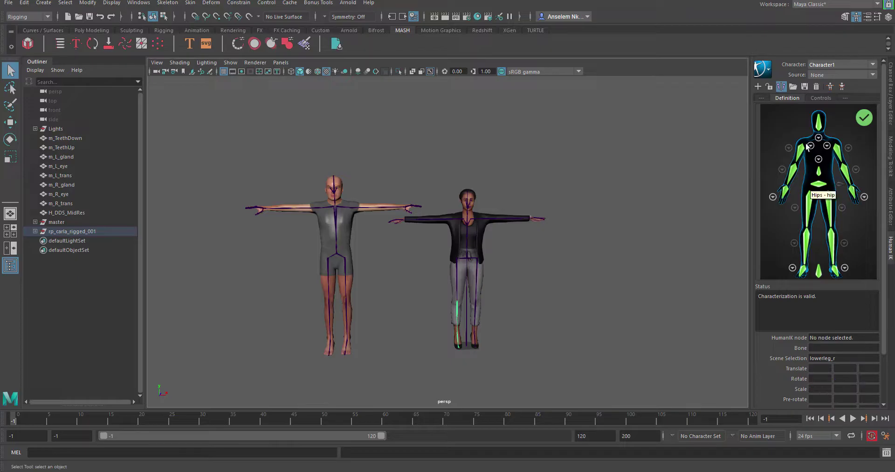
pyautogui.click(791, 176)
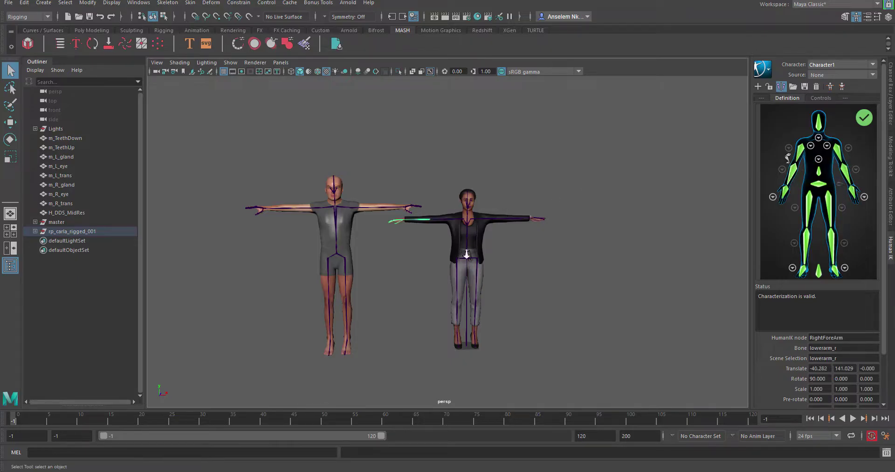
pyautogui.scroll(5, 452, 242)
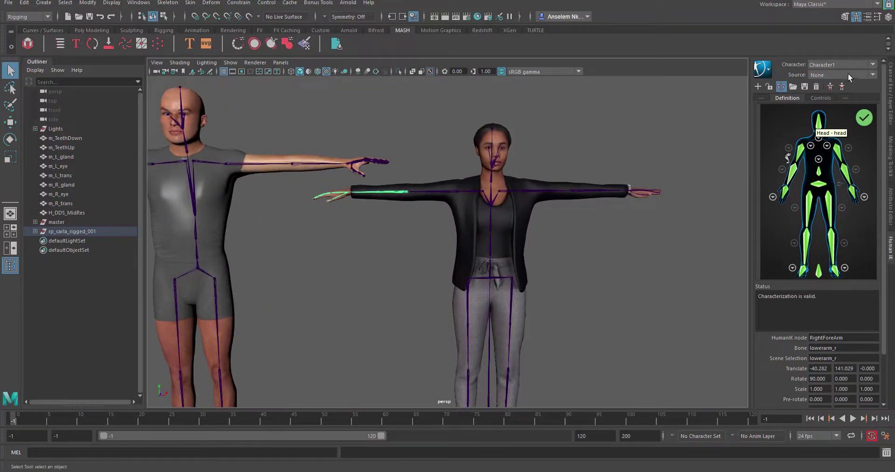
pyautogui.keyDown('alt'); pyautogui.moveTo(371, 192); pyautogui.dragTo(540, 204, button='middle'); pyautogui.keyUp('alt')
# Switch the HumanIK character to Character and inspect its definition by selecting the left arm and left forearm bones.
pyautogui.click(839, 65)
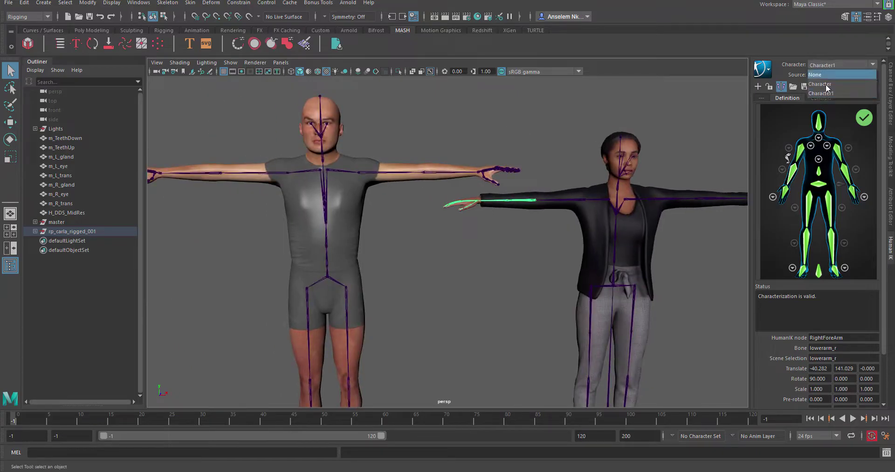
pyautogui.click(821, 86)
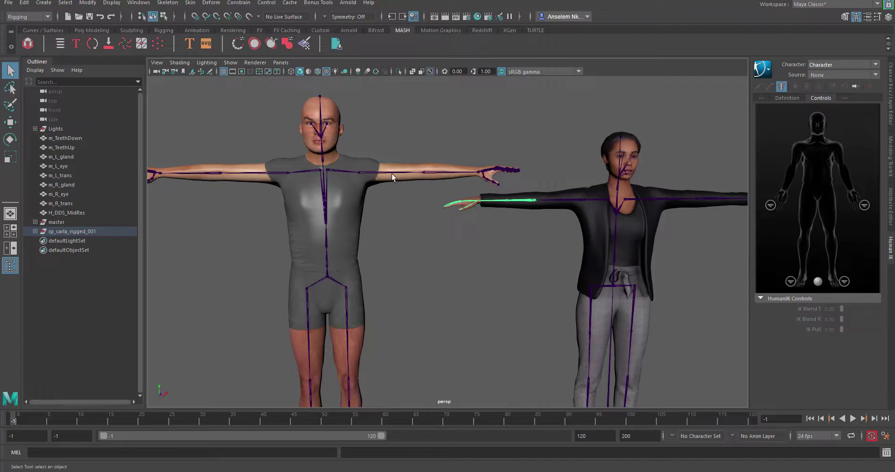
pyautogui.click(788, 97)
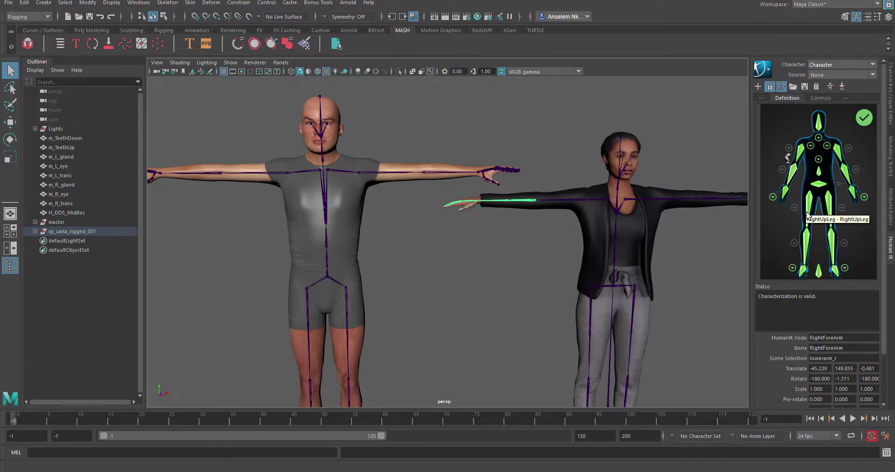
pyautogui.rightClick(809, 201)
pyautogui.click(837, 154)
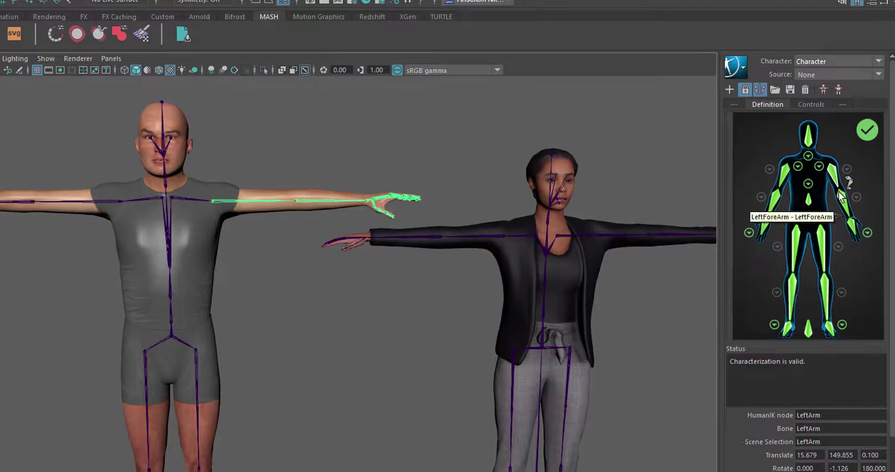
pyautogui.click(839, 196)
# Make Character1 the active HumanIK character and select its right upper leg and hips bones in the definition.
pyautogui.click(823, 64)
pyautogui.click(801, 100)
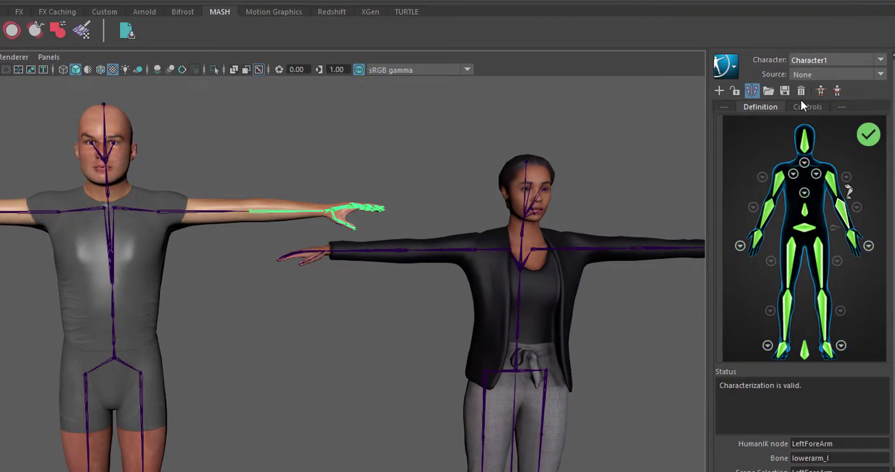
pyautogui.click(827, 73)
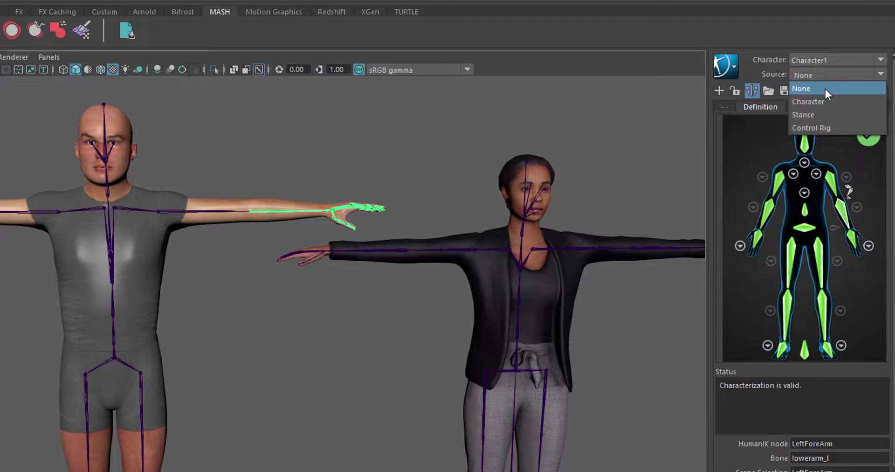
pyautogui.click(763, 70)
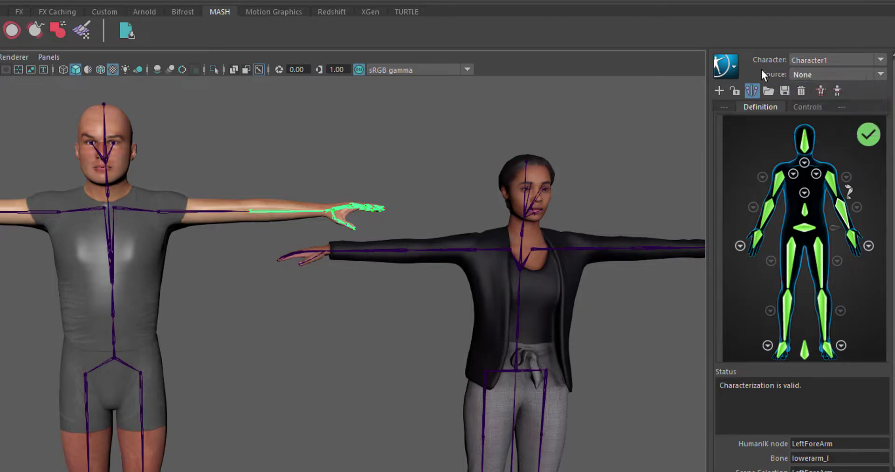
pyautogui.click(815, 107)
pyautogui.keyDown('alt'); pyautogui.moveTo(652, 326); pyautogui.dragTo(543, 315, button='middle'); pyautogui.keyUp('alt')
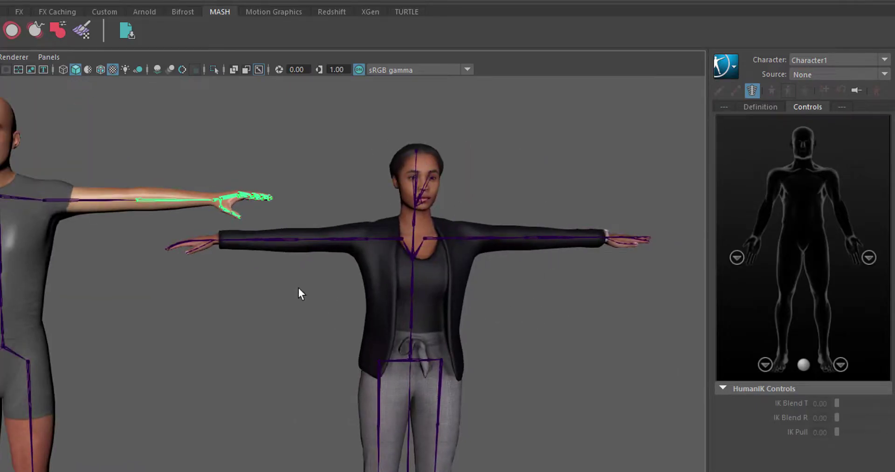
pyautogui.keyDown('alt'); pyautogui.moveTo(96, 272); pyautogui.dragTo(256, 284, button='middle'); pyautogui.keyUp('alt')
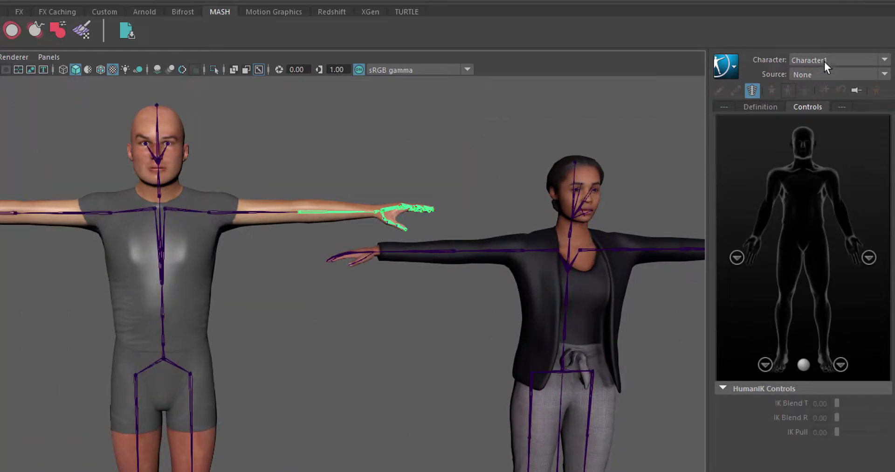
pyautogui.click(769, 107)
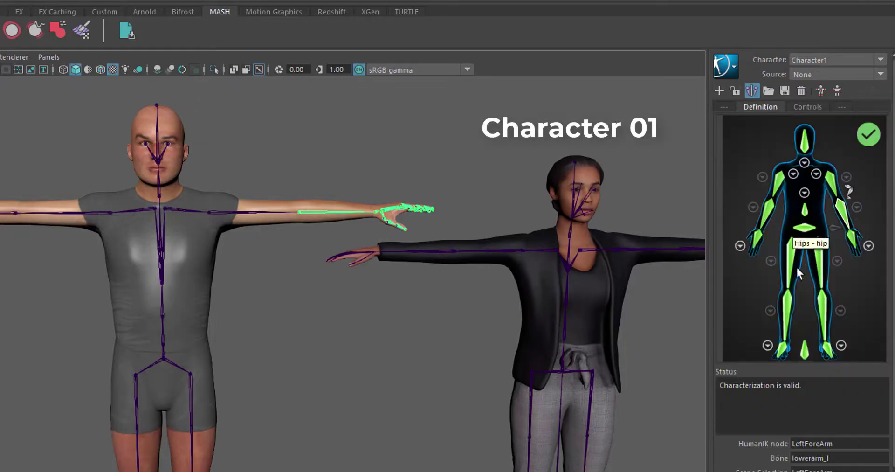
pyautogui.click(788, 269)
pyautogui.click(798, 228)
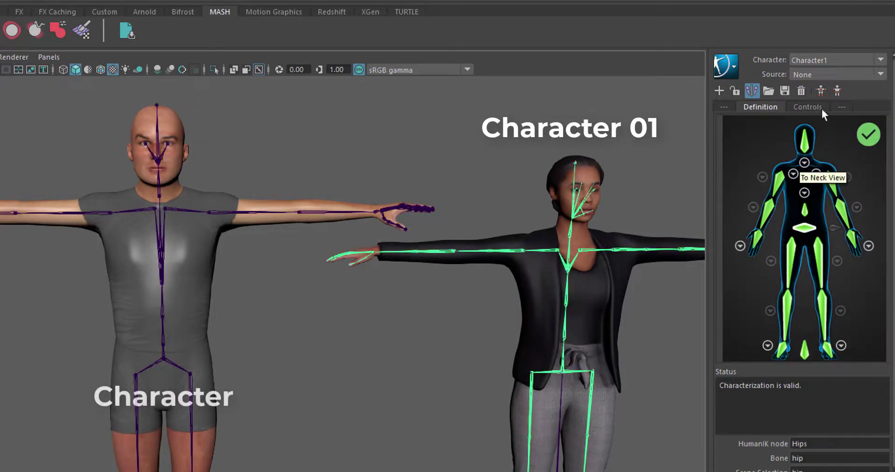
# Set the HumanIK source of Character1 to Character so the mocap motion drives the woman.
pyautogui.click(820, 91)
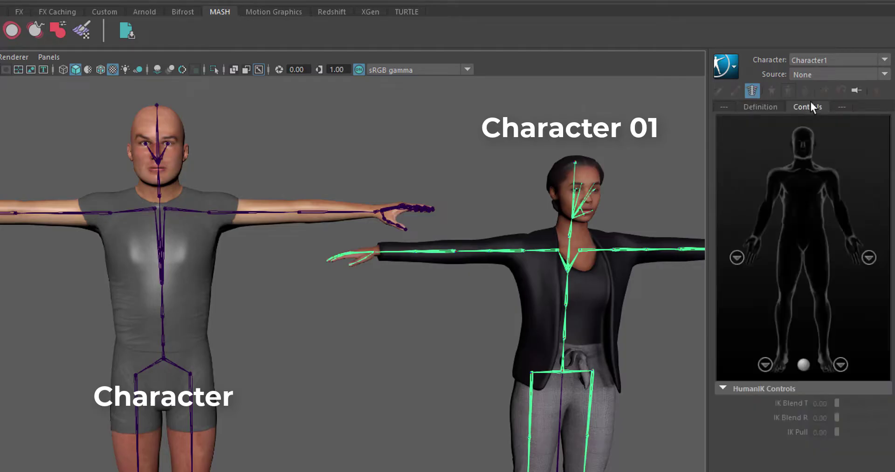
pyautogui.click(812, 74)
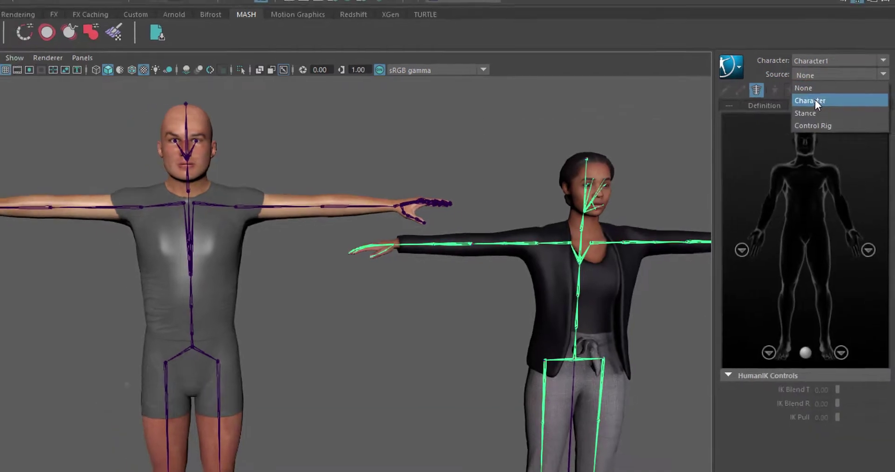
pyautogui.click(814, 101)
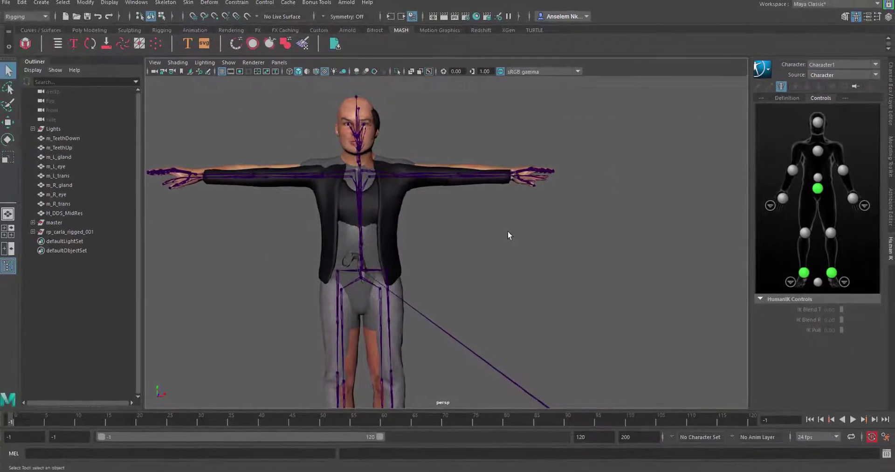
# Play and scrub through the timeline to examine the transferred motion on both overlapping characters.
pyautogui.keyDown('alt'); pyautogui.moveTo(508, 232); pyautogui.dragTo(485, 255, button='right'); pyautogui.keyUp('alt')
pyautogui.keyDown('alt'); pyautogui.moveTo(493, 259); pyautogui.dragTo(583, 144, button='middle'); pyautogui.keyUp('alt')
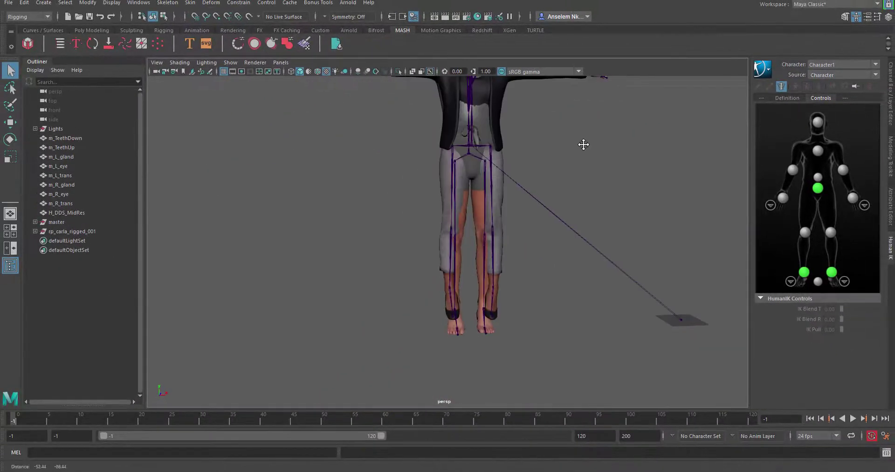
pyautogui.keyDown('alt'); pyautogui.moveTo(612, 203); pyautogui.dragTo(485, 158, button='right'); pyautogui.keyUp('alt')
pyautogui.keyDown('alt'); pyautogui.moveTo(498, 205); pyautogui.dragTo(456, 316); pyautogui.keyUp('alt')
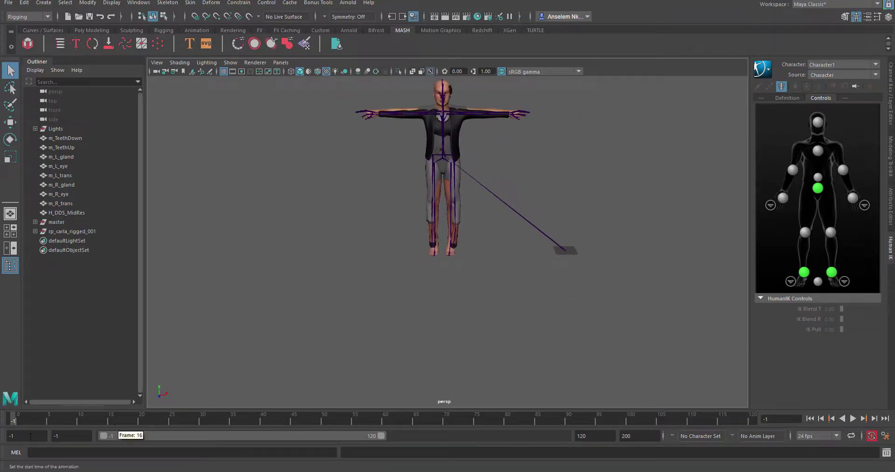
pyautogui.hotkey('alt', 'v')
pyautogui.moveTo(164, 420); pyautogui.dragTo(571, 448)
pyautogui.moveTo(471, 314)
pyautogui.keyDown('alt'); pyautogui.mouseDown()
pyautogui.moveTo(573, 316)
pyautogui.moveTo(443, 321)
pyautogui.moveTo(491, 323)
pyautogui.mouseUp(); pyautogui.keyUp('alt')
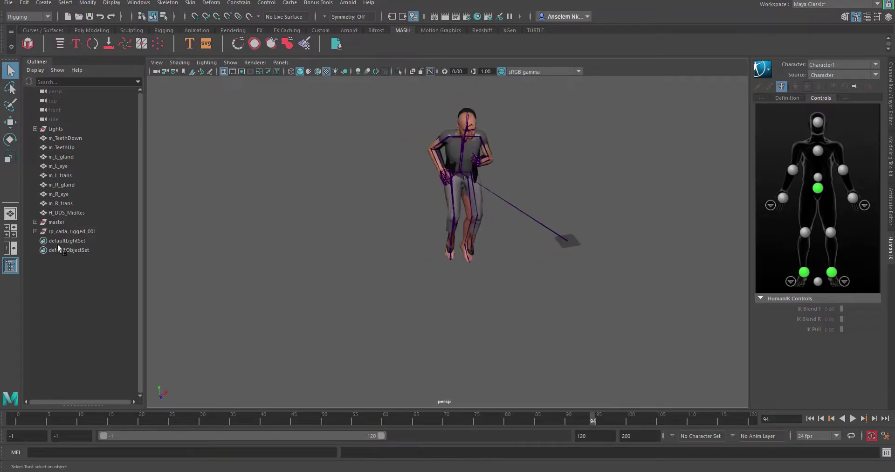
# Hide the mocap character by hiding all outliner objects from Lights through master.
pyautogui.click(55, 131)
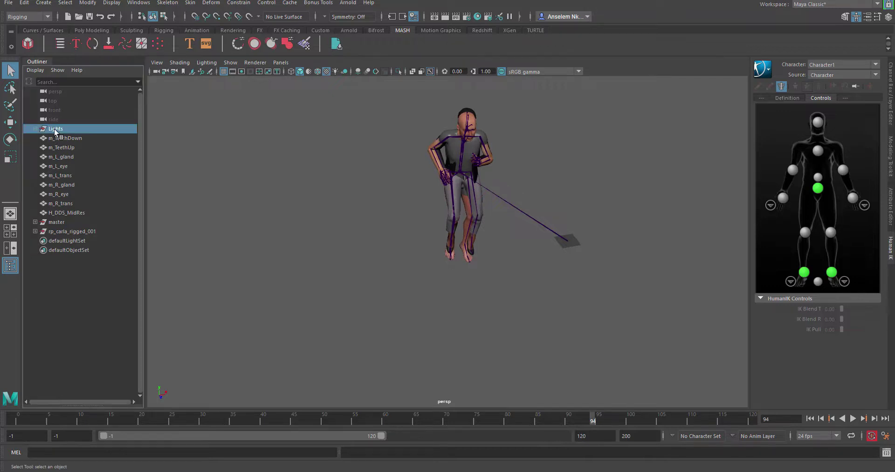
pyautogui.keyDown('shift'); pyautogui.click(57, 222); pyautogui.keyUp('shift')
pyautogui.hotkey('ctrl', 'h')
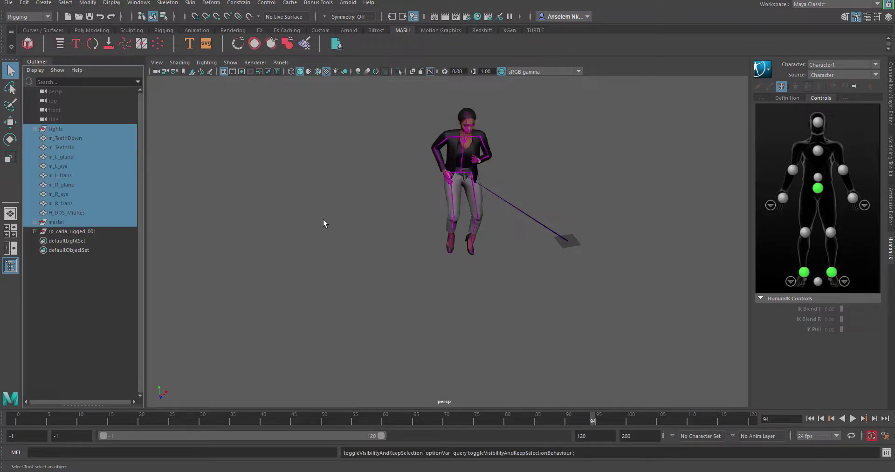
# Play the woman's animation from the start of the playback range and stop it.
pyautogui.click(810, 419)
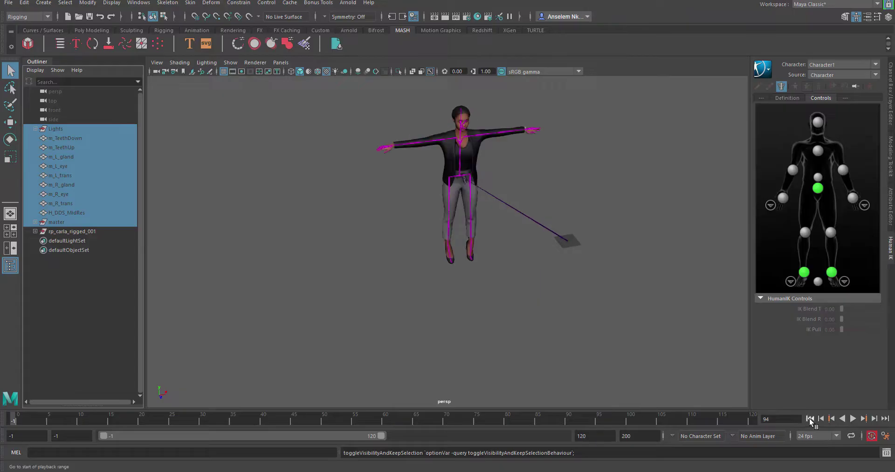
pyautogui.click(853, 419)
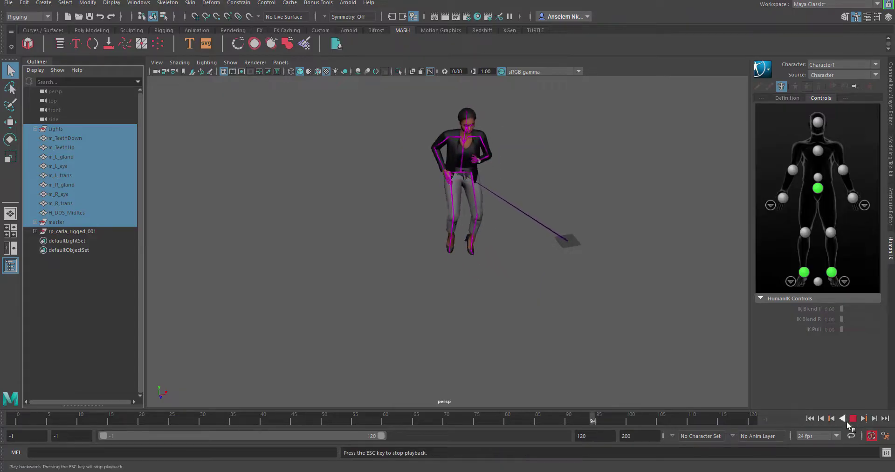
pyautogui.click(851, 419)
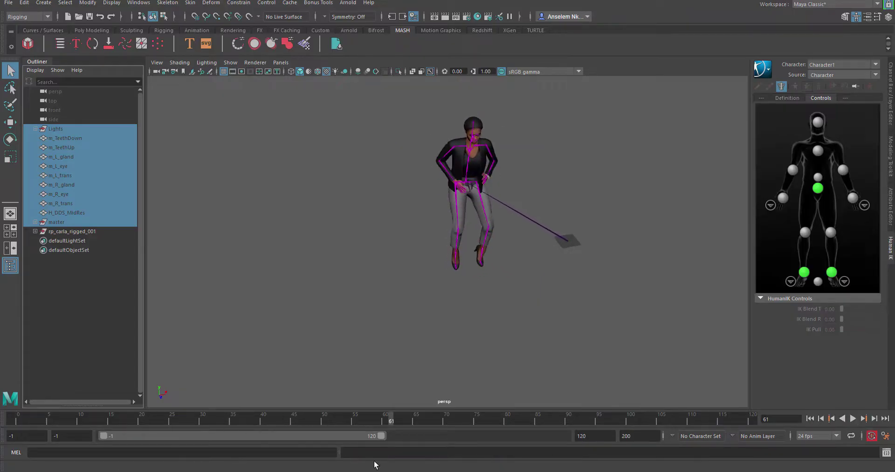
# Set the animation start time to frame 0 and play the animation from the beginning.
pyautogui.click(36, 438)
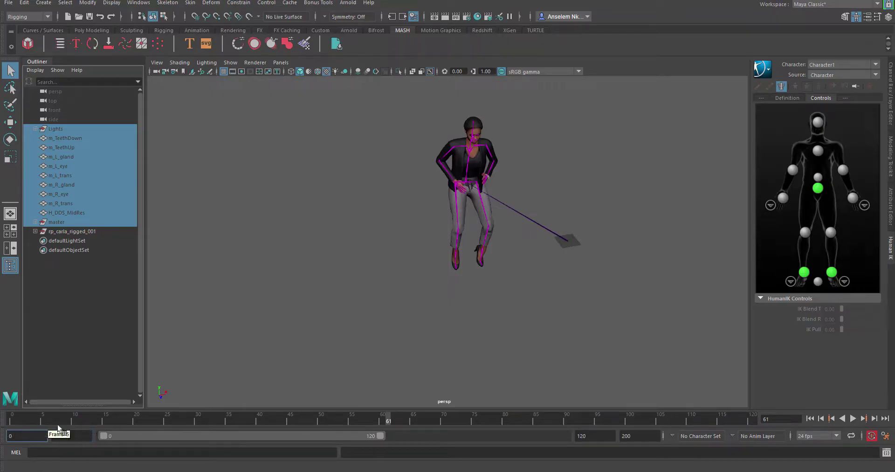
pyautogui.click(811, 419)
pyautogui.click(853, 418)
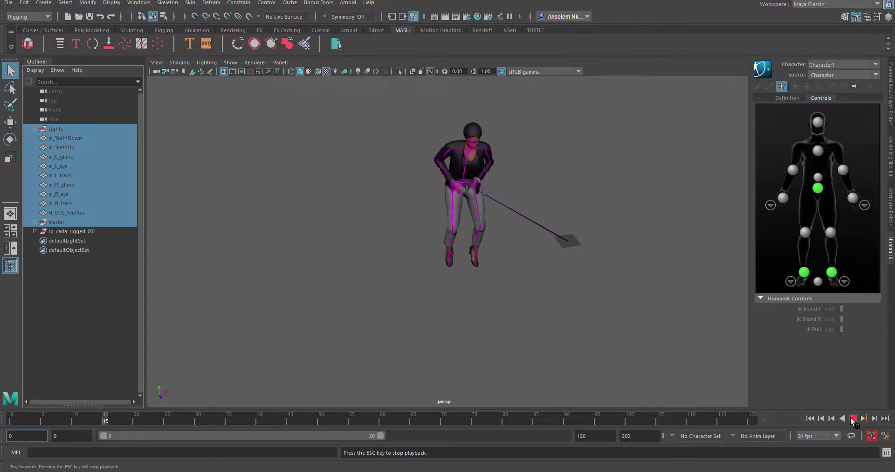
# Stop playback, set the time slider's playback speed to 24 fps x 1 and save the preferences.
pyautogui.click(853, 419)
pyautogui.keyDown('alt'); pyautogui.moveTo(461, 250); pyautogui.dragTo(380, 296); pyautogui.keyUp('alt')
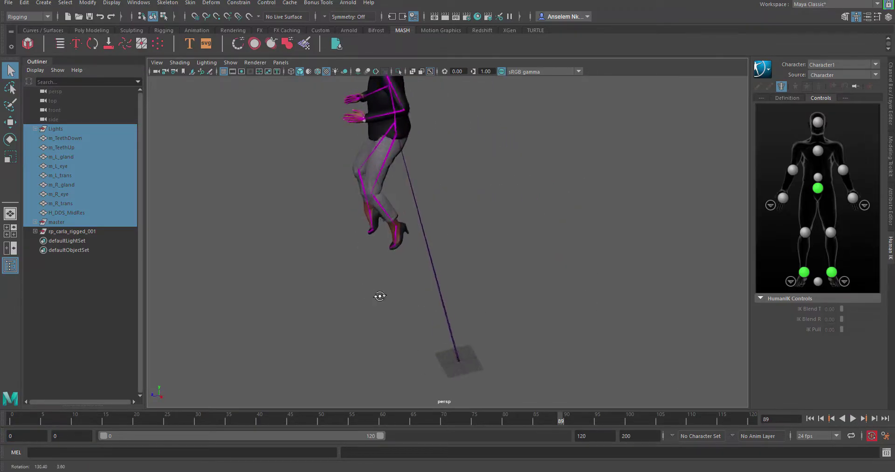
pyautogui.click(886, 436)
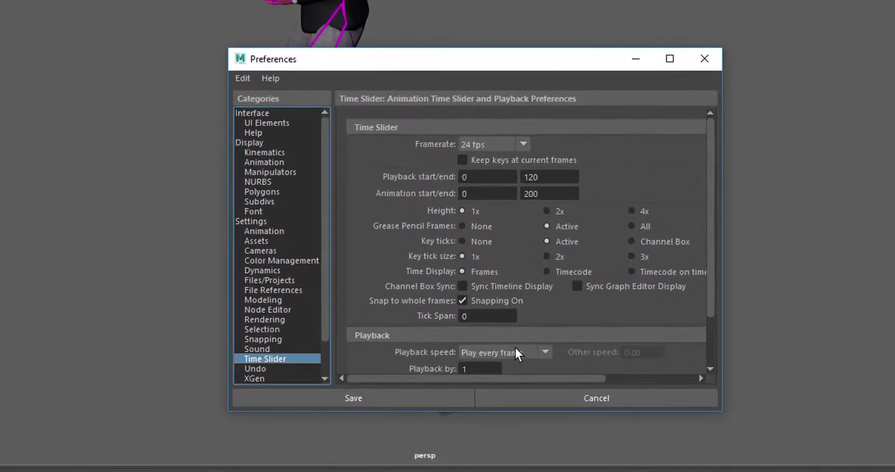
pyautogui.click(516, 348)
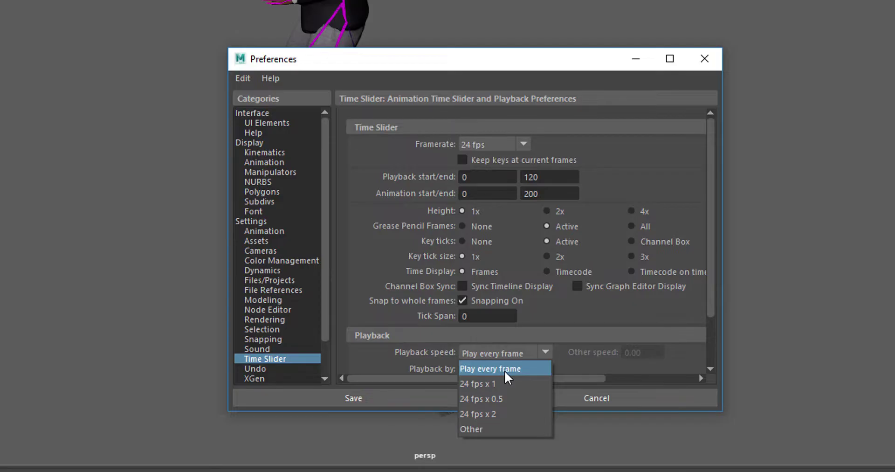
pyautogui.click(505, 370)
pyautogui.click(515, 353)
pyautogui.click(480, 383)
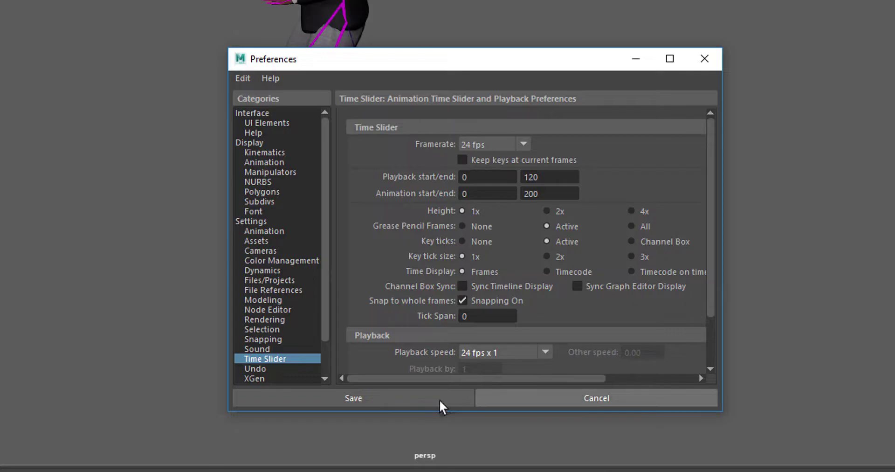
pyautogui.click(399, 393)
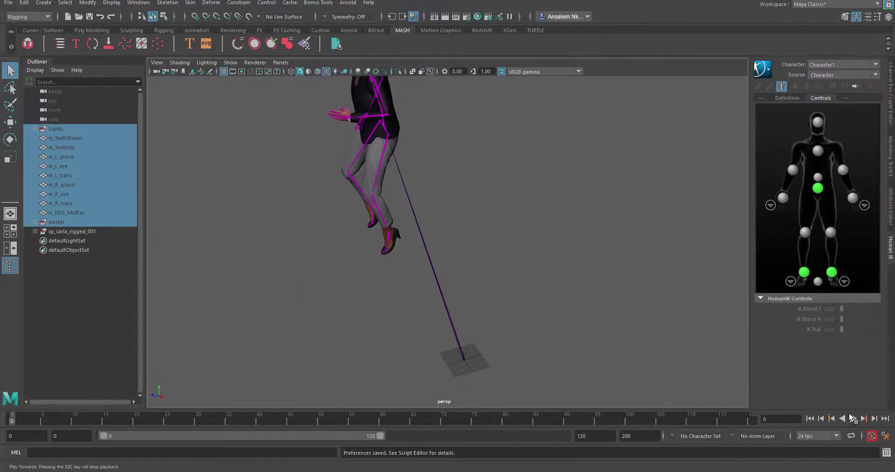
# Play the woman's animation at the new speed, stop it and return to frame 0.
pyautogui.click(851, 418)
pyautogui.keyDown('alt'); pyautogui.moveTo(443, 201); pyautogui.dragTo(531, 282, button='middle'); pyautogui.keyUp('alt')
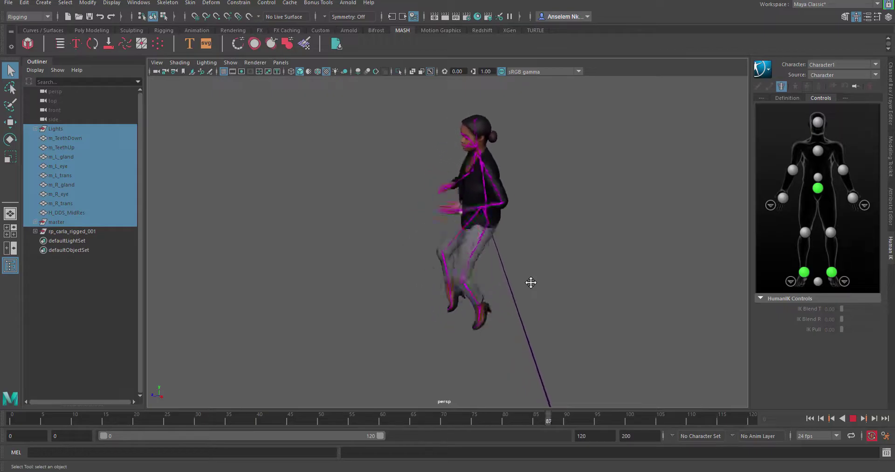
pyautogui.click(853, 419)
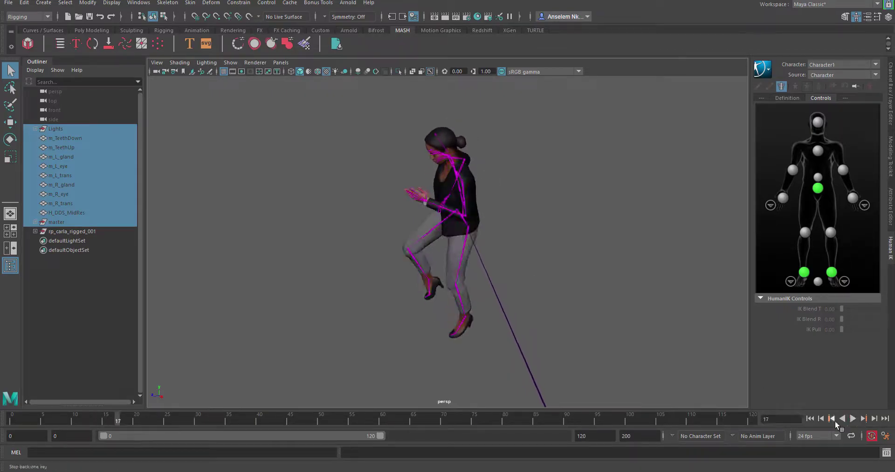
pyautogui.keyDown('alt'); pyautogui.moveTo(412, 306); pyautogui.dragTo(563, 296); pyautogui.keyUp('alt')
pyautogui.moveTo(210, 417); pyautogui.dragTo(1, 417)
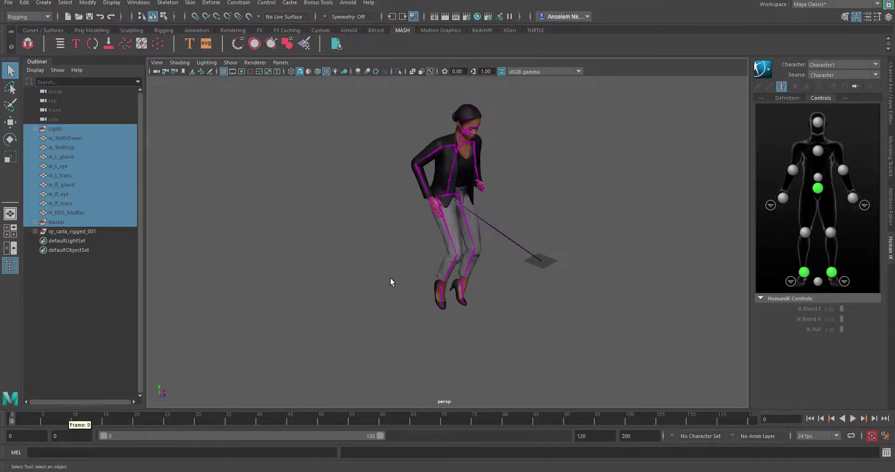
# Bake the HumanIK animation on Character1 to a control rig.
pyautogui.keyDown('alt'); pyautogui.moveTo(390, 278); pyautogui.dragTo(468, 267); pyautogui.keyUp('alt')
pyautogui.keyDown('alt'); pyautogui.moveTo(468, 267); pyautogui.dragTo(607, 338, button='right'); pyautogui.keyUp('alt')
pyautogui.keyDown('alt'); pyautogui.moveTo(607, 337); pyautogui.dragTo(525, 320); pyautogui.keyUp('alt')
pyautogui.keyDown('alt'); pyautogui.moveTo(525, 321); pyautogui.dragTo(302, 246, button='right'); pyautogui.keyUp('alt')
pyautogui.keyDown('alt'); pyautogui.moveTo(543, 239); pyautogui.dragTo(509, 265, button='middle'); pyautogui.keyUp('alt')
pyautogui.keyDown('alt'); pyautogui.moveTo(509, 265); pyautogui.dragTo(617, 321, button='right'); pyautogui.keyUp('alt')
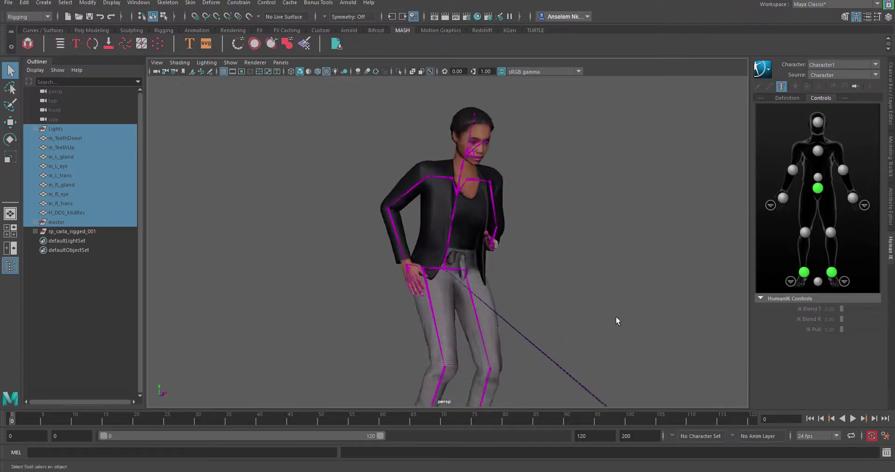
pyautogui.keyDown('alt'); pyautogui.moveTo(616, 320); pyautogui.dragTo(598, 229, button='middle'); pyautogui.keyUp('alt')
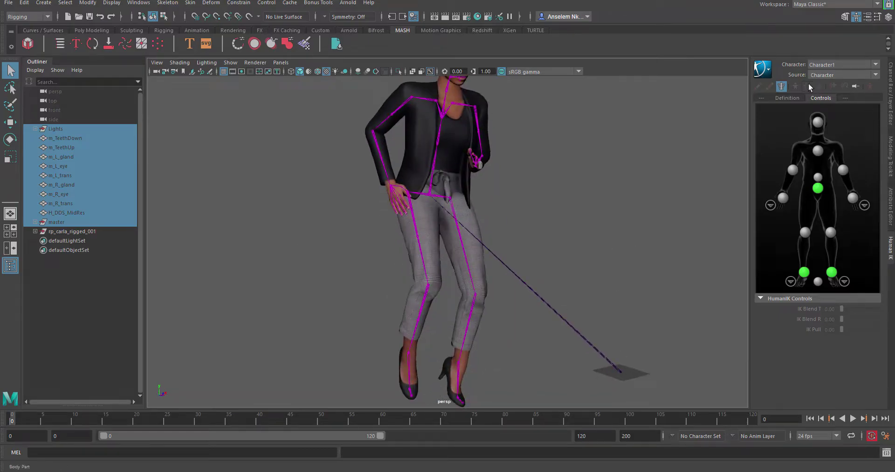
pyautogui.click(765, 70)
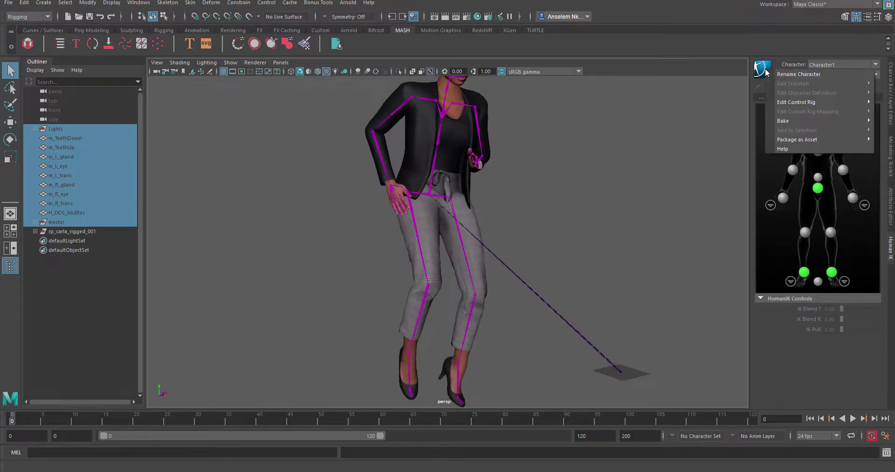
pyautogui.moveTo(783, 121)
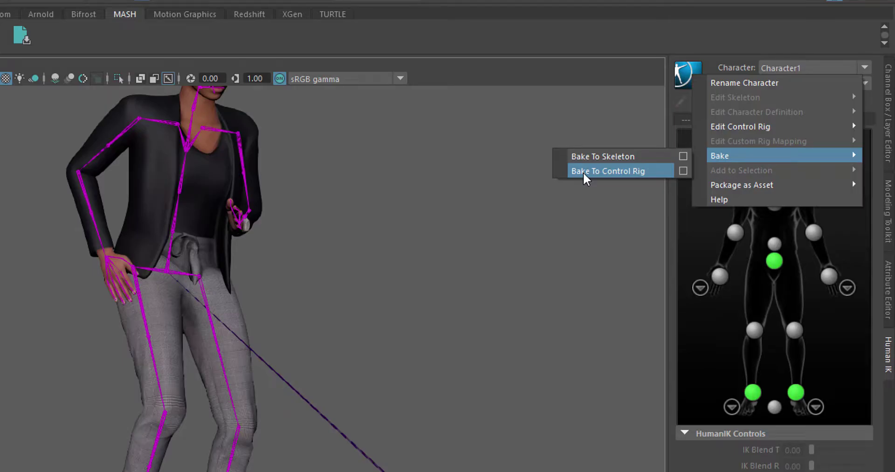
pyautogui.click(583, 172)
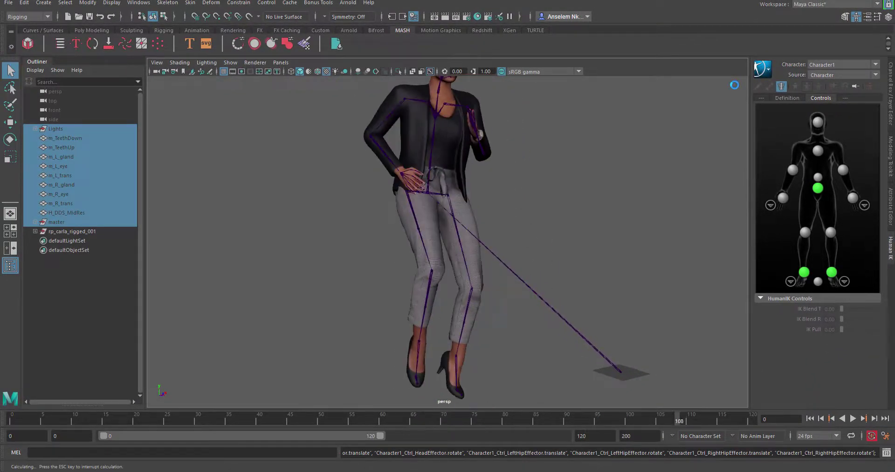
# Try rotating the head control of the baked rig twice, undoing each rotation.
pyautogui.keyDown('alt'); pyautogui.moveTo(602, 216); pyautogui.dragTo(623, 265, button='middle'); pyautogui.keyUp('alt')
pyautogui.keyDown('alt'); pyautogui.moveTo(623, 265); pyautogui.dragTo(579, 277); pyautogui.keyUp('alt')
pyautogui.keyDown('alt'); pyautogui.moveTo(580, 276); pyautogui.dragTo(580, 365, button='middle'); pyautogui.keyUp('alt')
pyautogui.scroll(2, 544, 267)
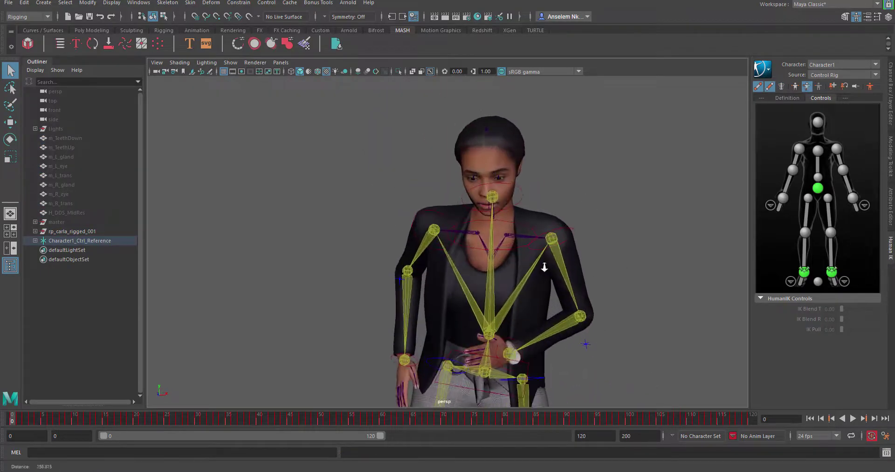
pyautogui.click(523, 198)
pyautogui.click(12, 140)
pyautogui.moveTo(514, 192); pyautogui.dragTo(515, 196)
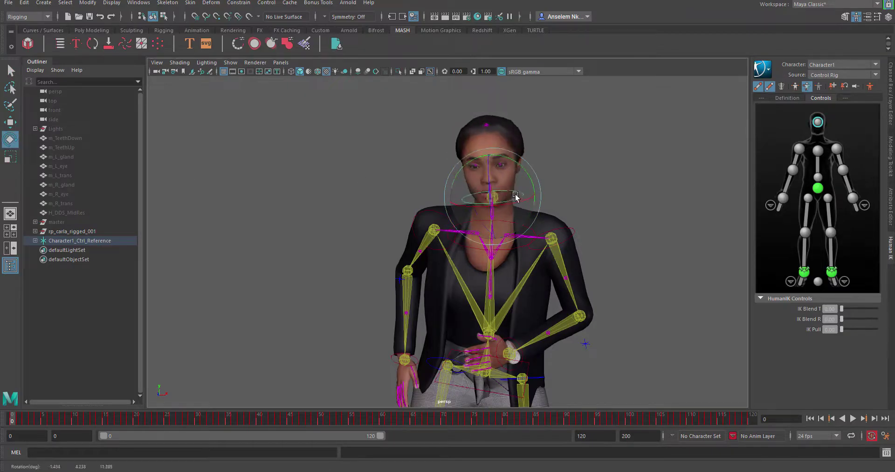
pyautogui.hotkey('ctrl', 'z')
pyautogui.moveTo(471, 224); pyautogui.dragTo(483, 206)
pyautogui.hotkey('ctrl', 'z')
# Examine the woman's head, body and baked control rig up close from several angles.
pyautogui.keyDown('alt'); pyautogui.moveTo(545, 240); pyautogui.dragTo(531, 286, button='right'); pyautogui.keyUp('alt')
pyautogui.keyDown('alt'); pyautogui.moveTo(531, 286); pyautogui.dragTo(494, 300); pyautogui.keyUp('alt')
pyautogui.keyDown('alt'); pyautogui.moveTo(454, 159); pyautogui.dragTo(401, 198, button='middle'); pyautogui.keyUp('alt')
pyautogui.keyDown('alt'); pyautogui.moveTo(401, 197); pyautogui.dragTo(468, 130, button='right'); pyautogui.keyUp('alt')
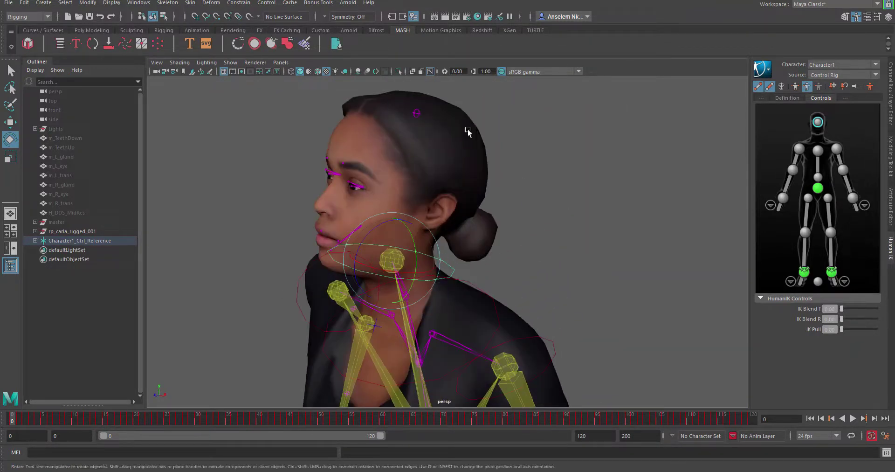
pyautogui.click(470, 120)
pyautogui.keyDown('alt'); pyautogui.moveTo(502, 228); pyautogui.dragTo(624, 270); pyautogui.keyUp('alt')
pyautogui.keyDown('alt'); pyautogui.moveTo(519, 218); pyautogui.dragTo(511, 323, button='middle'); pyautogui.keyUp('alt')
pyautogui.keyDown('alt'); pyautogui.moveTo(485, 307); pyautogui.dragTo(464, 285, button='right'); pyautogui.keyUp('alt')
pyautogui.keyDown('alt'); pyautogui.moveTo(464, 286); pyautogui.dragTo(436, 86, button='middle'); pyautogui.keyUp('alt')
pyautogui.keyDown('alt'); pyautogui.moveTo(468, 224); pyautogui.dragTo(468, 85, button='middle'); pyautogui.keyUp('alt')
pyautogui.keyDown('alt'); pyautogui.moveTo(467, 84); pyautogui.dragTo(286, 95, button='right'); pyautogui.keyUp('alt')
pyautogui.keyDown('alt'); pyautogui.moveTo(494, 226); pyautogui.dragTo(488, 294, button='middle'); pyautogui.keyUp('alt')
pyautogui.keyDown('alt'); pyautogui.moveTo(488, 294); pyautogui.dragTo(685, 368, button='right'); pyautogui.keyUp('alt')
pyautogui.keyDown('alt'); pyautogui.moveTo(422, 198); pyautogui.dragTo(553, 328, button='middle'); pyautogui.keyUp('alt')
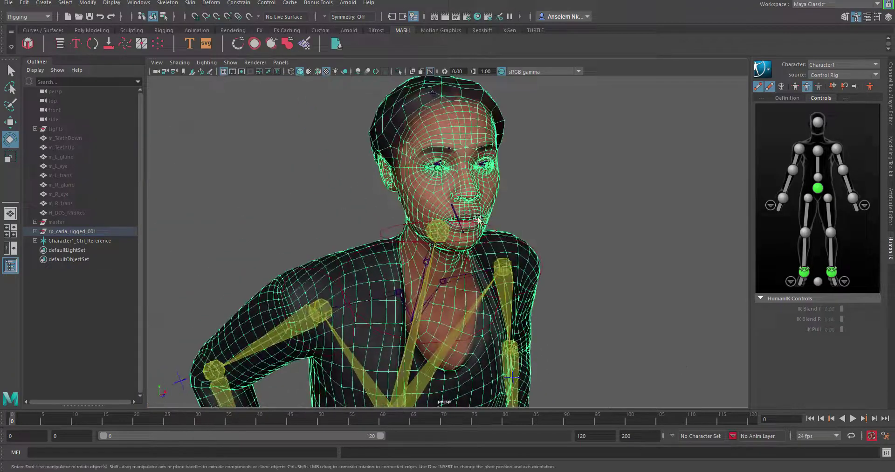
# Try tilting the woman's head down with the head effector and undo the rotation and selection.
pyautogui.keyDown('alt'); pyautogui.moveTo(473, 233); pyautogui.dragTo(520, 255, button='right'); pyautogui.keyUp('alt')
pyautogui.click(512, 229)
pyautogui.moveTo(456, 217)
pyautogui.mouseDown()
pyautogui.moveTo(460, 236)
pyautogui.moveTo(451, 226)
pyautogui.mouseUp()
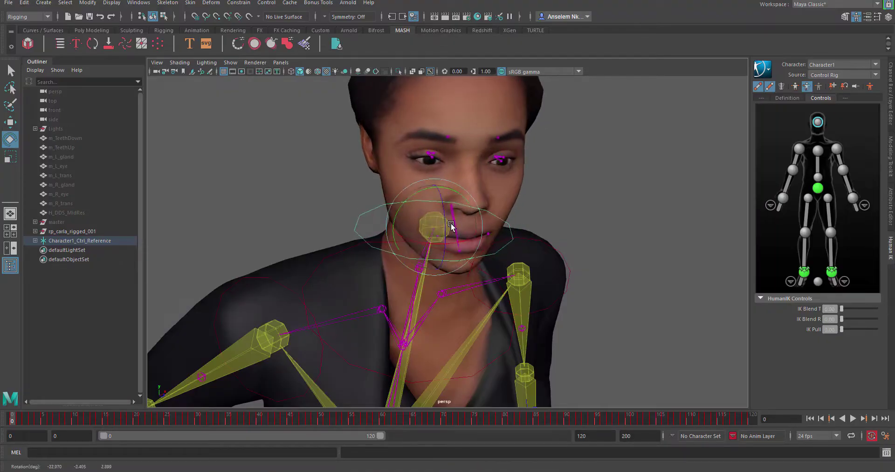
pyautogui.hotkey('ctrl', 'z')
pyautogui.hotkey('ctrl', 'z')
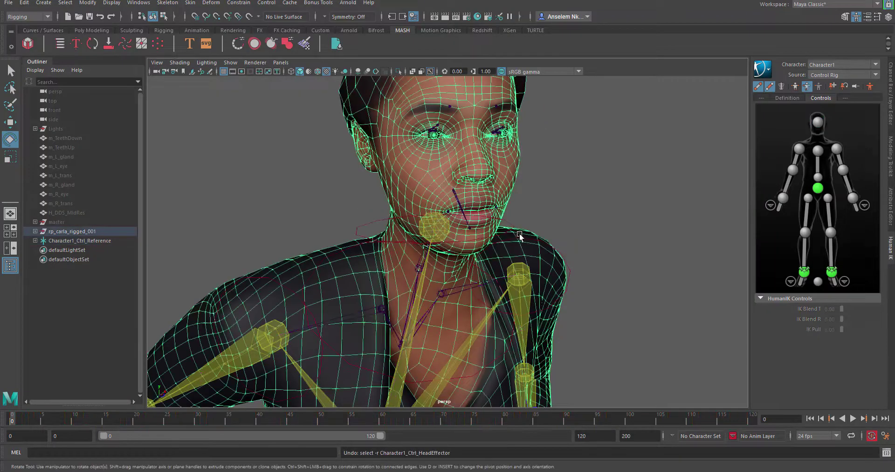
# Rotate the head effector at frame 0 to adjust the tilt of the woman's head.
pyautogui.click(440, 228)
pyautogui.moveTo(450, 216); pyautogui.dragTo(453, 241)
pyautogui.keyDown('alt'); pyautogui.moveTo(615, 274); pyautogui.dragTo(498, 270, button='right'); pyautogui.keyUp('alt')
pyautogui.keyDown('alt'); pyautogui.moveTo(497, 269); pyautogui.dragTo(448, 270); pyautogui.keyUp('alt')
pyautogui.keyDown('alt'); pyautogui.moveTo(548, 212); pyautogui.dragTo(562, 141, button='middle'); pyautogui.keyUp('alt')
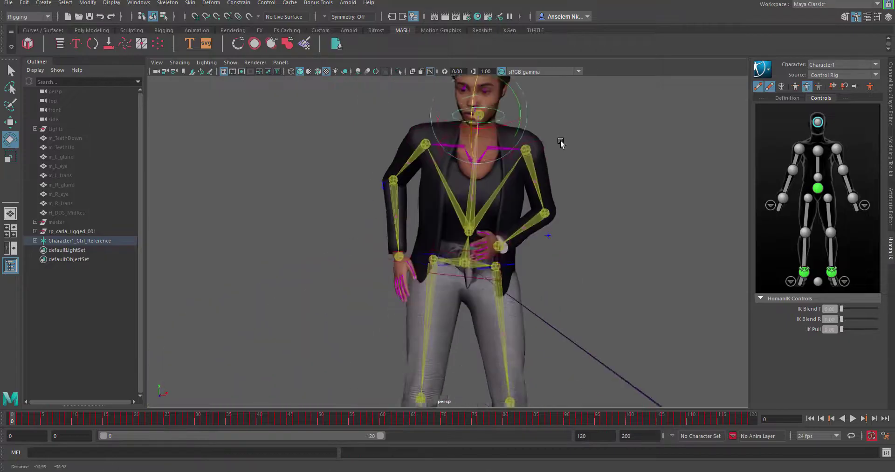
pyautogui.keyDown('alt'); pyautogui.moveTo(459, 242); pyautogui.dragTo(503, 242, button='right'); pyautogui.keyUp('alt')
pyautogui.keyDown('alt'); pyautogui.moveTo(453, 229); pyautogui.dragTo(467, 256, button='middle'); pyautogui.keyUp('alt')
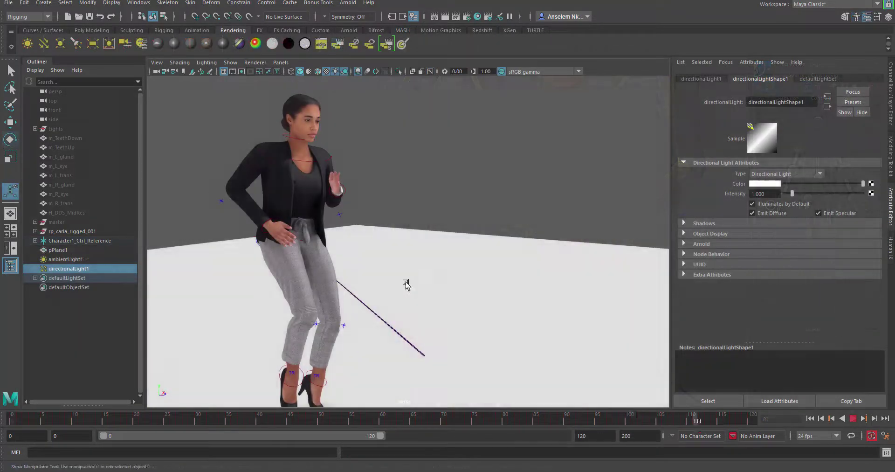
# Lower the directional light beside the woman and set a key for it at frame 0.
pyautogui.keyDown('alt'); pyautogui.moveTo(391, 281); pyautogui.dragTo(708, 291); pyautogui.keyUp('alt')
pyautogui.keyDown('alt'); pyautogui.moveTo(558, 269); pyautogui.dragTo(443, 278, button='middle'); pyautogui.keyUp('alt')
pyautogui.keyDown('alt'); pyautogui.moveTo(461, 289); pyautogui.dragTo(506, 287); pyautogui.keyUp('alt')
pyautogui.keyDown('alt'); pyautogui.moveTo(449, 292); pyautogui.dragTo(416, 338, button='right'); pyautogui.keyUp('alt')
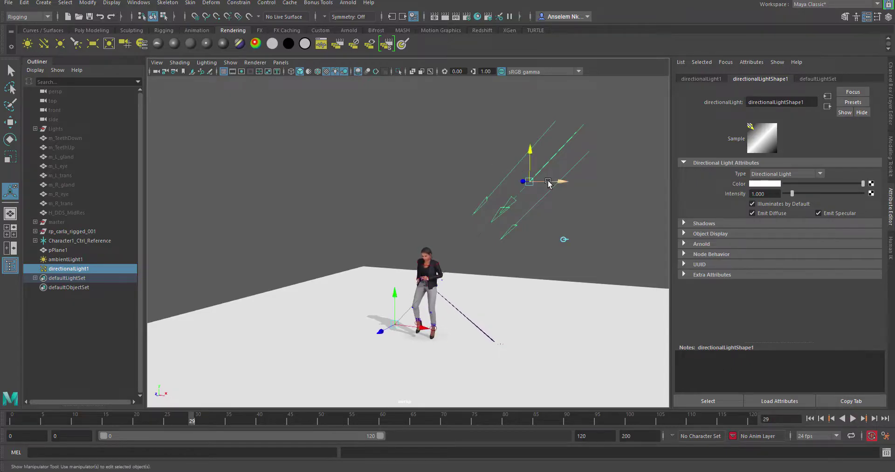
pyautogui.moveTo(148, 416); pyautogui.dragTo(68, 415)
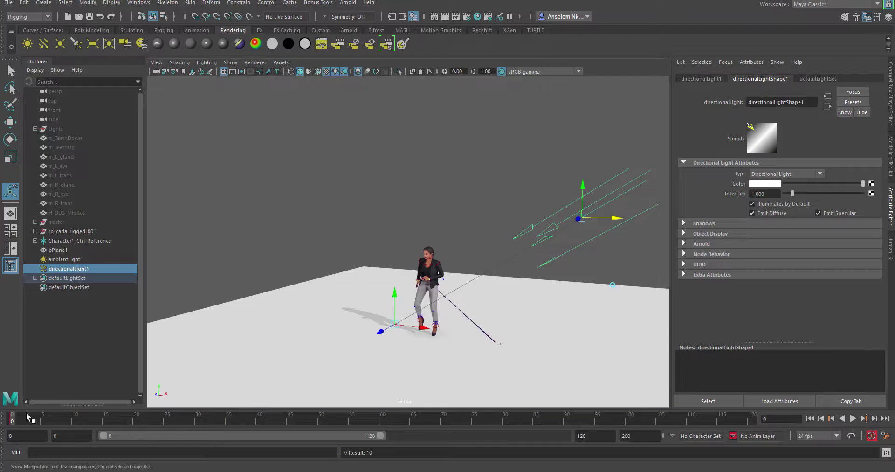
# At frame 36, move the directional light to the woman's opposite side, lower it and key it.
pyautogui.moveTo(51, 420); pyautogui.dragTo(235, 421)
pyautogui.moveTo(612, 218); pyautogui.dragTo(390, 146)
pyautogui.keyDown('alt'); pyautogui.moveTo(422, 197); pyautogui.dragTo(376, 161); pyautogui.keyUp('alt')
pyautogui.keyDown('alt'); pyautogui.moveTo(378, 210); pyautogui.dragTo(442, 154); pyautogui.keyUp('alt')
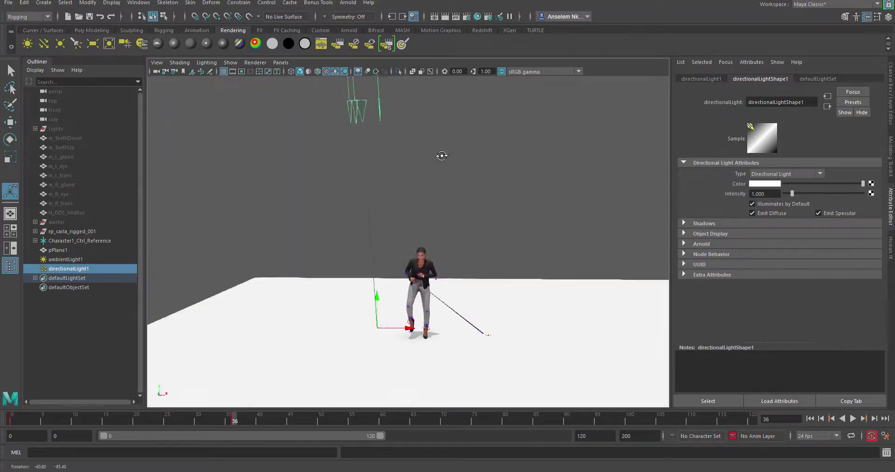
pyautogui.keyDown('alt'); pyautogui.moveTo(456, 242); pyautogui.dragTo(484, 304, button='middle'); pyautogui.keyUp('alt')
pyautogui.scroll(-3, 483, 303)
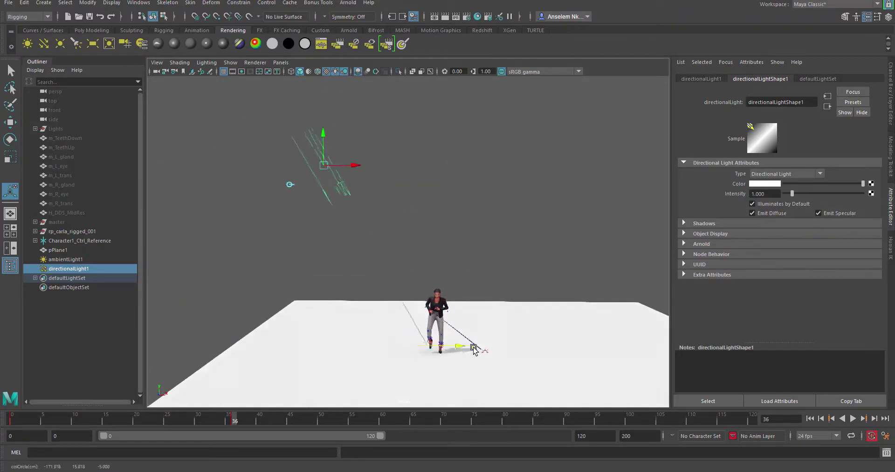
pyautogui.moveTo(321, 135); pyautogui.dragTo(313, 228)
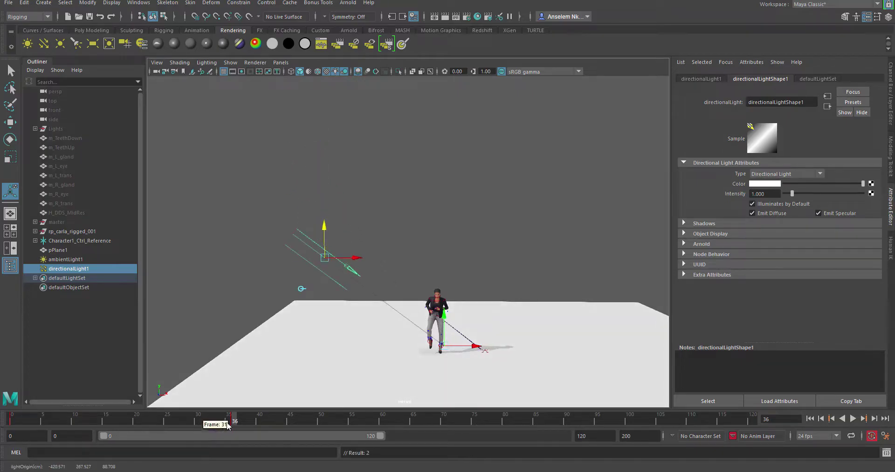
# Play the animated lighting, shorten the playback range to end at frame 83 and stop playback.
pyautogui.keyDown('alt'); pyautogui.moveTo(455, 317); pyautogui.dragTo(436, 260, button='middle'); pyautogui.keyUp('alt')
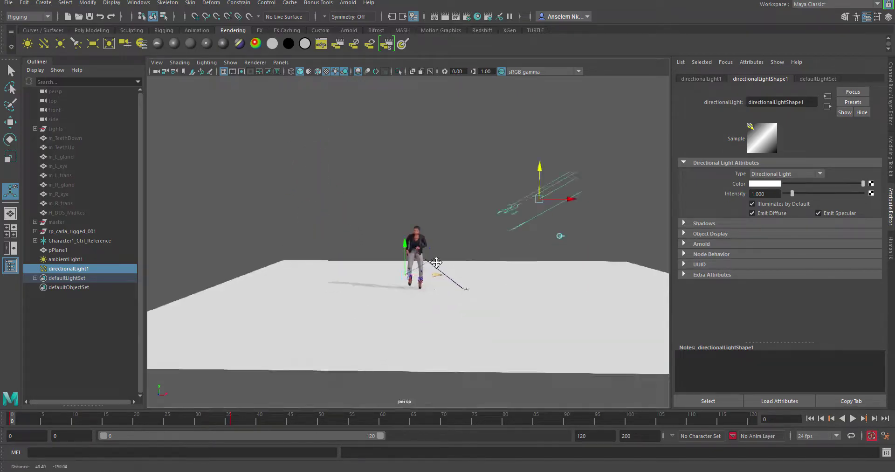
pyautogui.keyDown('alt'); pyautogui.moveTo(436, 260); pyautogui.dragTo(516, 350, button='right'); pyautogui.keyUp('alt')
pyautogui.keyDown('alt'); pyautogui.moveTo(515, 350); pyautogui.dragTo(476, 329, button='middle'); pyautogui.keyUp('alt')
pyautogui.click(853, 419)
pyautogui.keyDown('alt'); pyautogui.moveTo(602, 314); pyautogui.dragTo(583, 307); pyautogui.keyUp('alt')
pyautogui.moveTo(380, 435); pyautogui.dragTo(296, 435)
pyautogui.keyDown('alt'); pyautogui.moveTo(351, 335); pyautogui.dragTo(625, 306); pyautogui.keyUp('alt')
pyautogui.keyDown('alt'); pyautogui.moveTo(626, 306); pyautogui.dragTo(443, 200, button='right'); pyautogui.keyUp('alt')
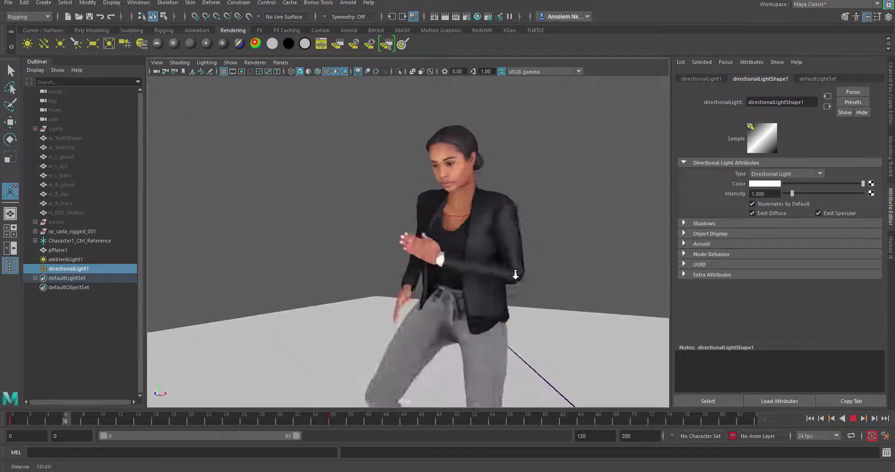
pyautogui.click(857, 421)
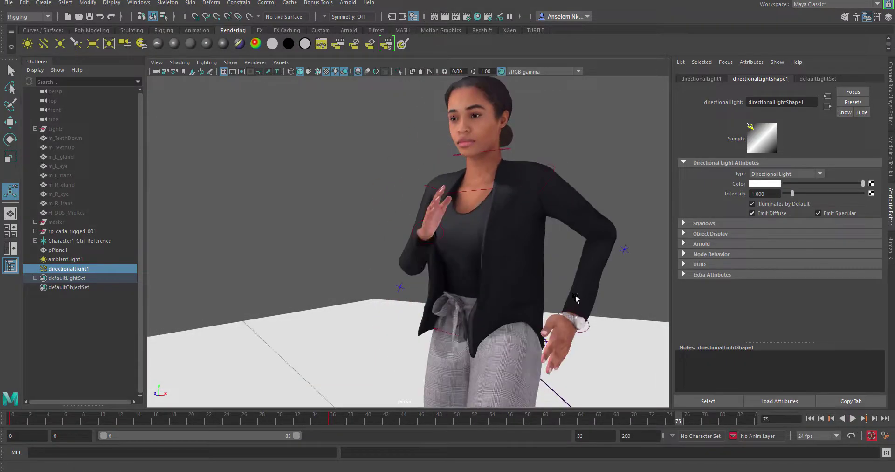
# Examine the woman's mesh and face from both sides at close range, clearing the selection.
pyautogui.keyDown('alt'); pyautogui.moveTo(492, 236); pyautogui.dragTo(479, 280, button='middle'); pyautogui.keyUp('alt')
pyautogui.keyDown('alt'); pyautogui.moveTo(480, 279); pyautogui.dragTo(575, 275, button='right'); pyautogui.keyUp('alt')
pyautogui.keyDown('alt'); pyautogui.moveTo(575, 276); pyautogui.dragTo(466, 261); pyautogui.keyUp('alt')
pyautogui.click(537, 196)
pyautogui.click(536, 196)
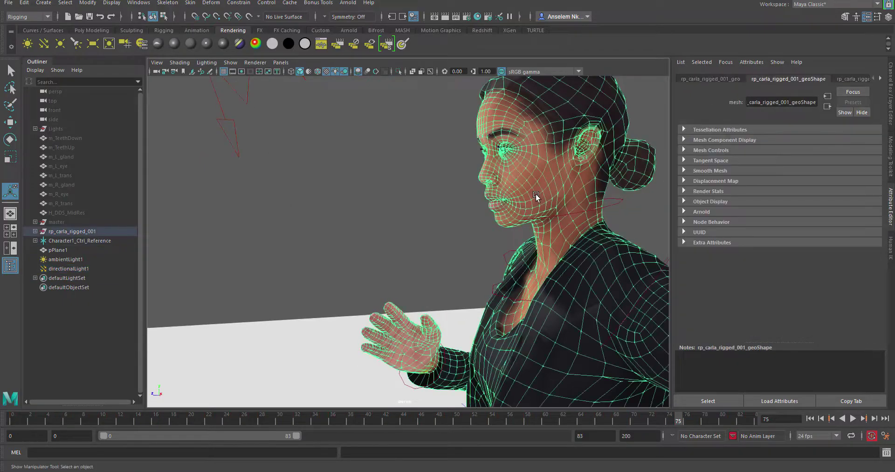
pyautogui.click(398, 176)
pyautogui.keyDown('alt'); pyautogui.moveTo(397, 175); pyautogui.dragTo(439, 295); pyautogui.keyUp('alt')
pyautogui.keyDown('alt'); pyautogui.moveTo(439, 295); pyautogui.dragTo(483, 340, button='middle'); pyautogui.keyUp('alt')
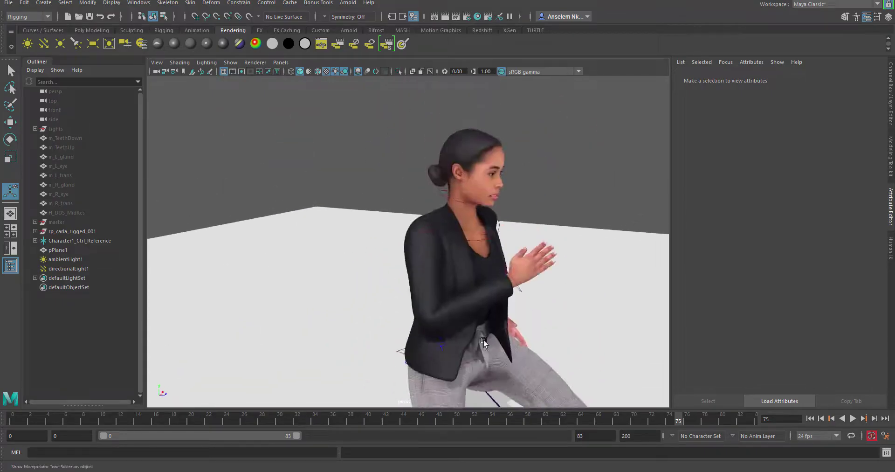
pyautogui.keyDown('alt'); pyautogui.moveTo(483, 340); pyautogui.dragTo(549, 269, button='right'); pyautogui.keyUp('alt')
pyautogui.keyDown('alt'); pyautogui.moveTo(549, 270); pyautogui.dragTo(7, 303); pyautogui.keyUp('alt')
# Scrub and play the animation to review the woman's motion from her face to full figure.
pyautogui.moveTo(32, 419); pyautogui.dragTo(413, 466)
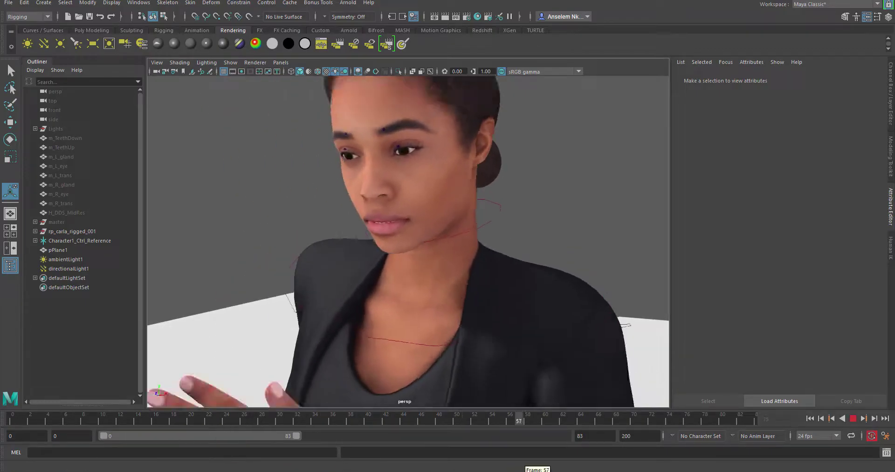
pyautogui.keyDown('alt'); pyautogui.moveTo(472, 310); pyautogui.dragTo(503, 248, button='right'); pyautogui.keyUp('alt')
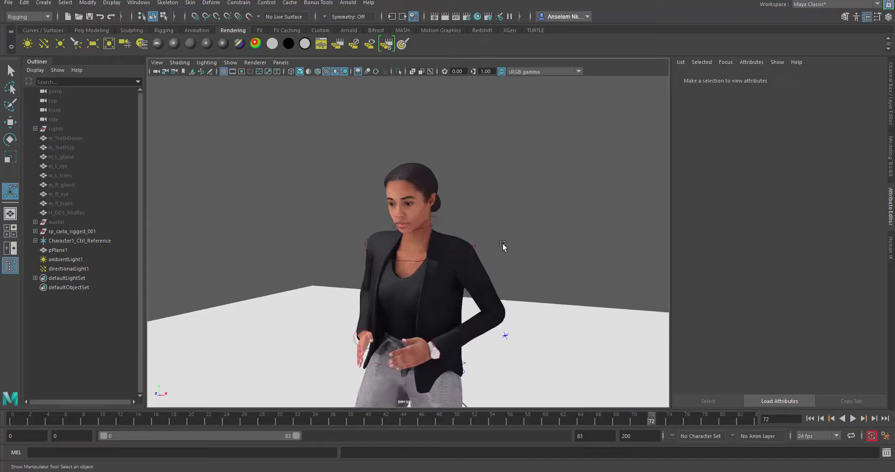
pyautogui.keyDown('alt'); pyautogui.moveTo(504, 248); pyautogui.dragTo(532, 145, button='middle'); pyautogui.keyUp('alt')
pyautogui.keyDown('alt'); pyautogui.moveTo(606, 289); pyautogui.dragTo(483, 302, button='right'); pyautogui.keyUp('alt')
pyautogui.keyDown('alt'); pyautogui.moveTo(486, 348); pyautogui.dragTo(527, 343, button='middle'); pyautogui.keyUp('alt')
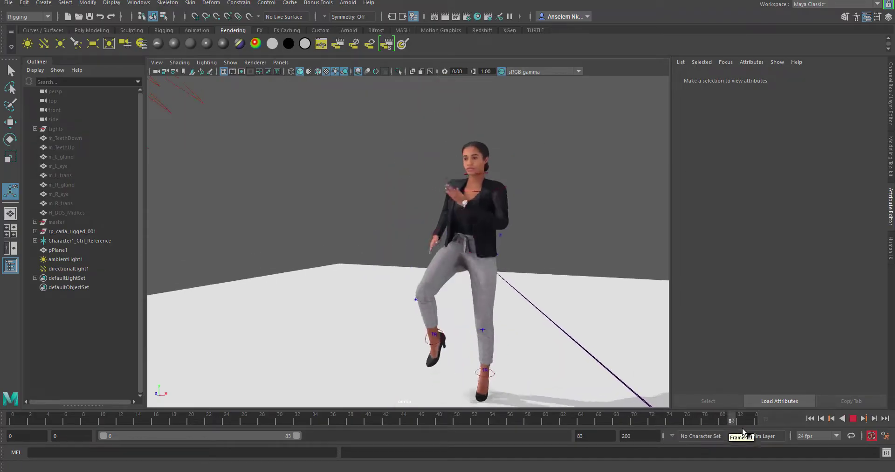